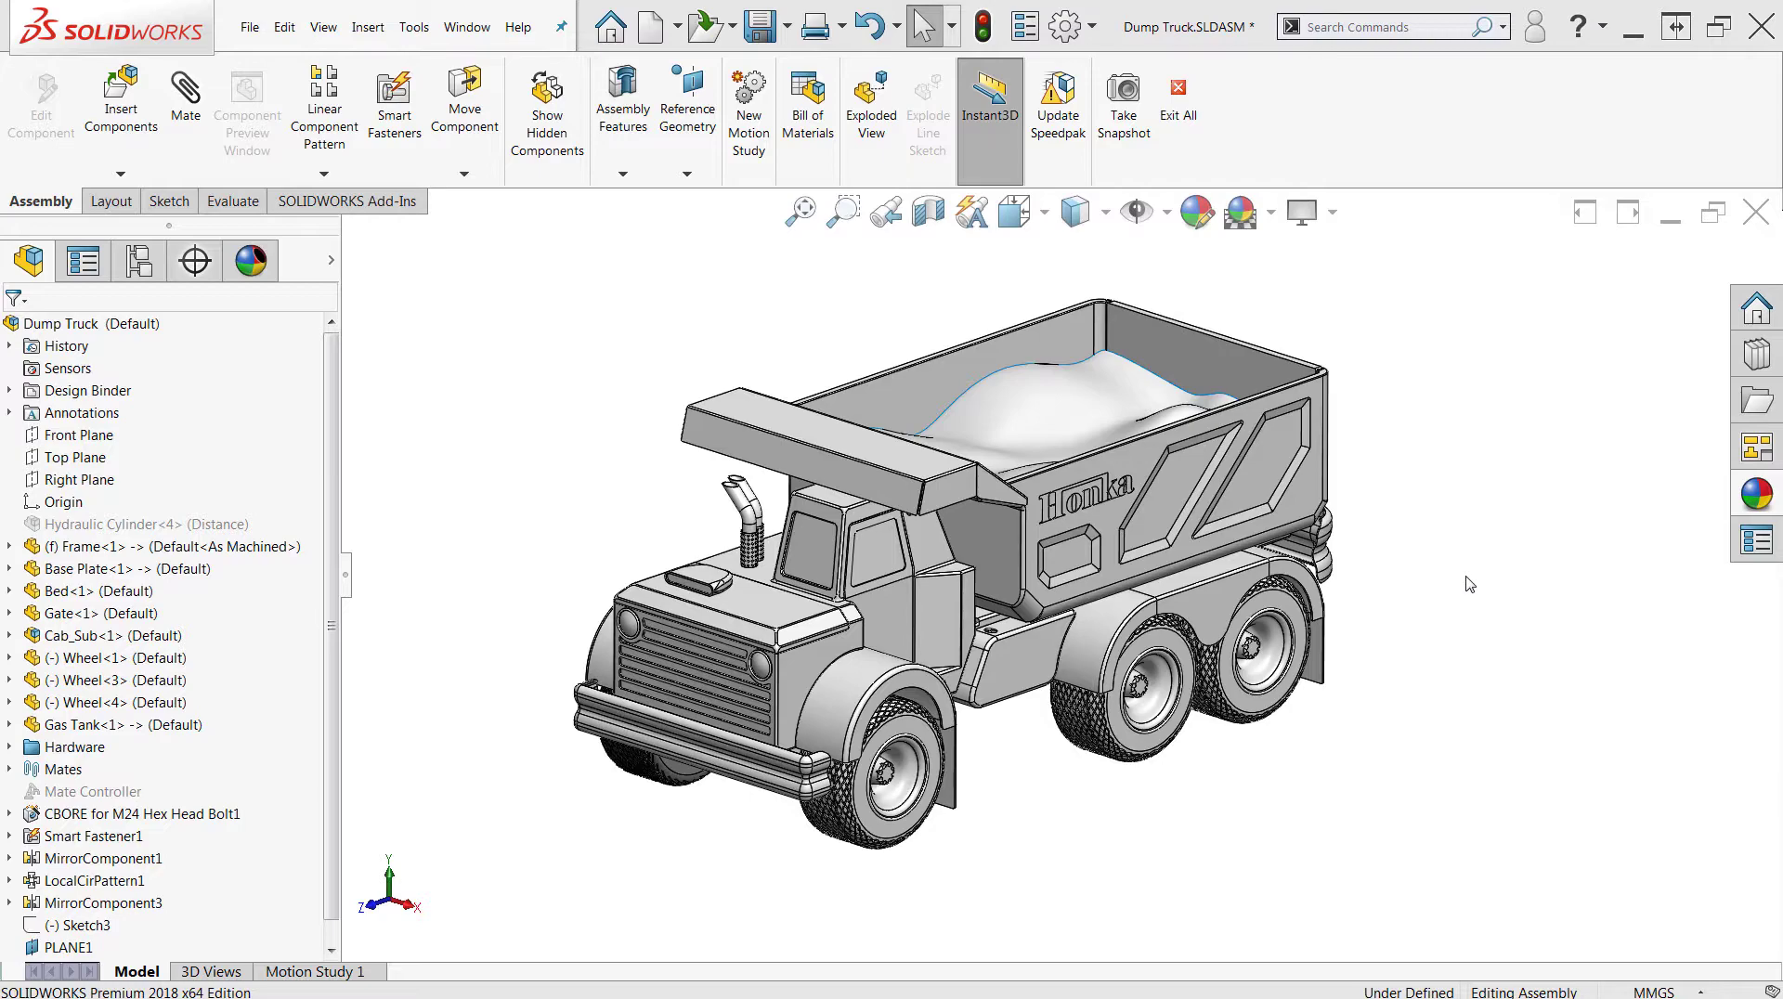
- Look over the uncoloured dump truck and browse the built-in appearance categories in the appearance library
{"action": "middle_click_drag", "start_coordinate": [1434, 589], "coordinate": [1476, 604]}
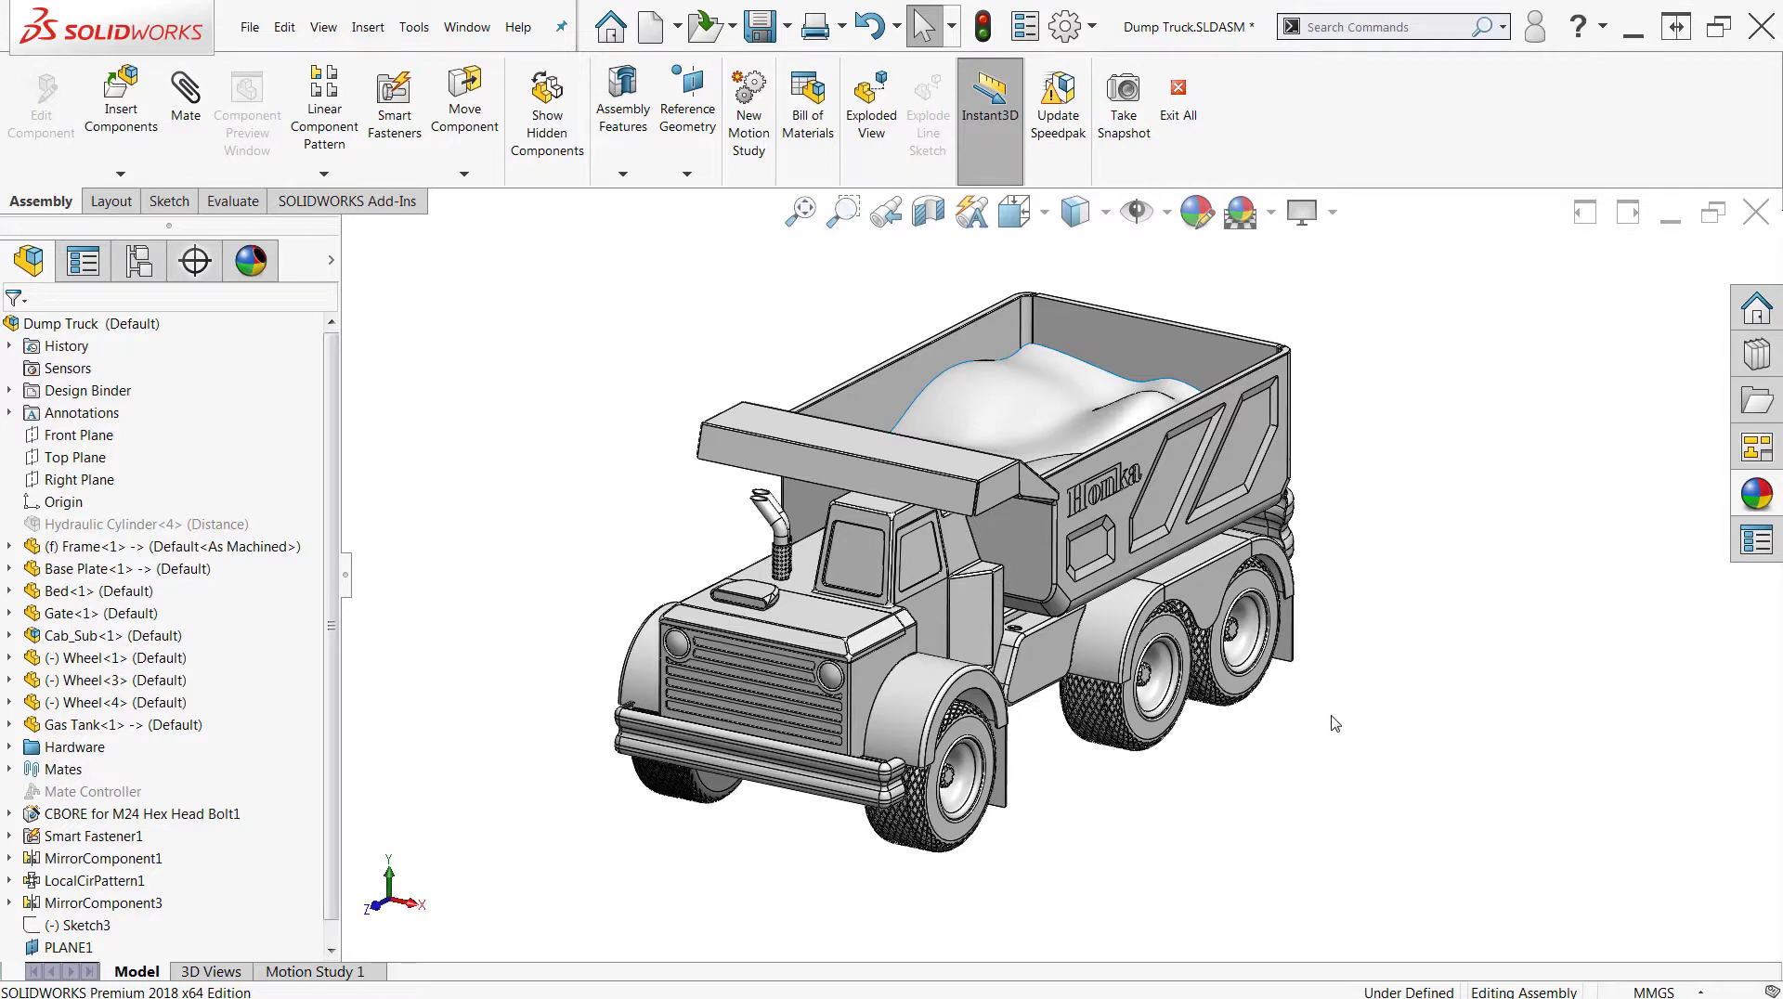
{"action": "middle_click_drag", "start_coordinate": [1336, 724], "coordinate": [1573, 620]}
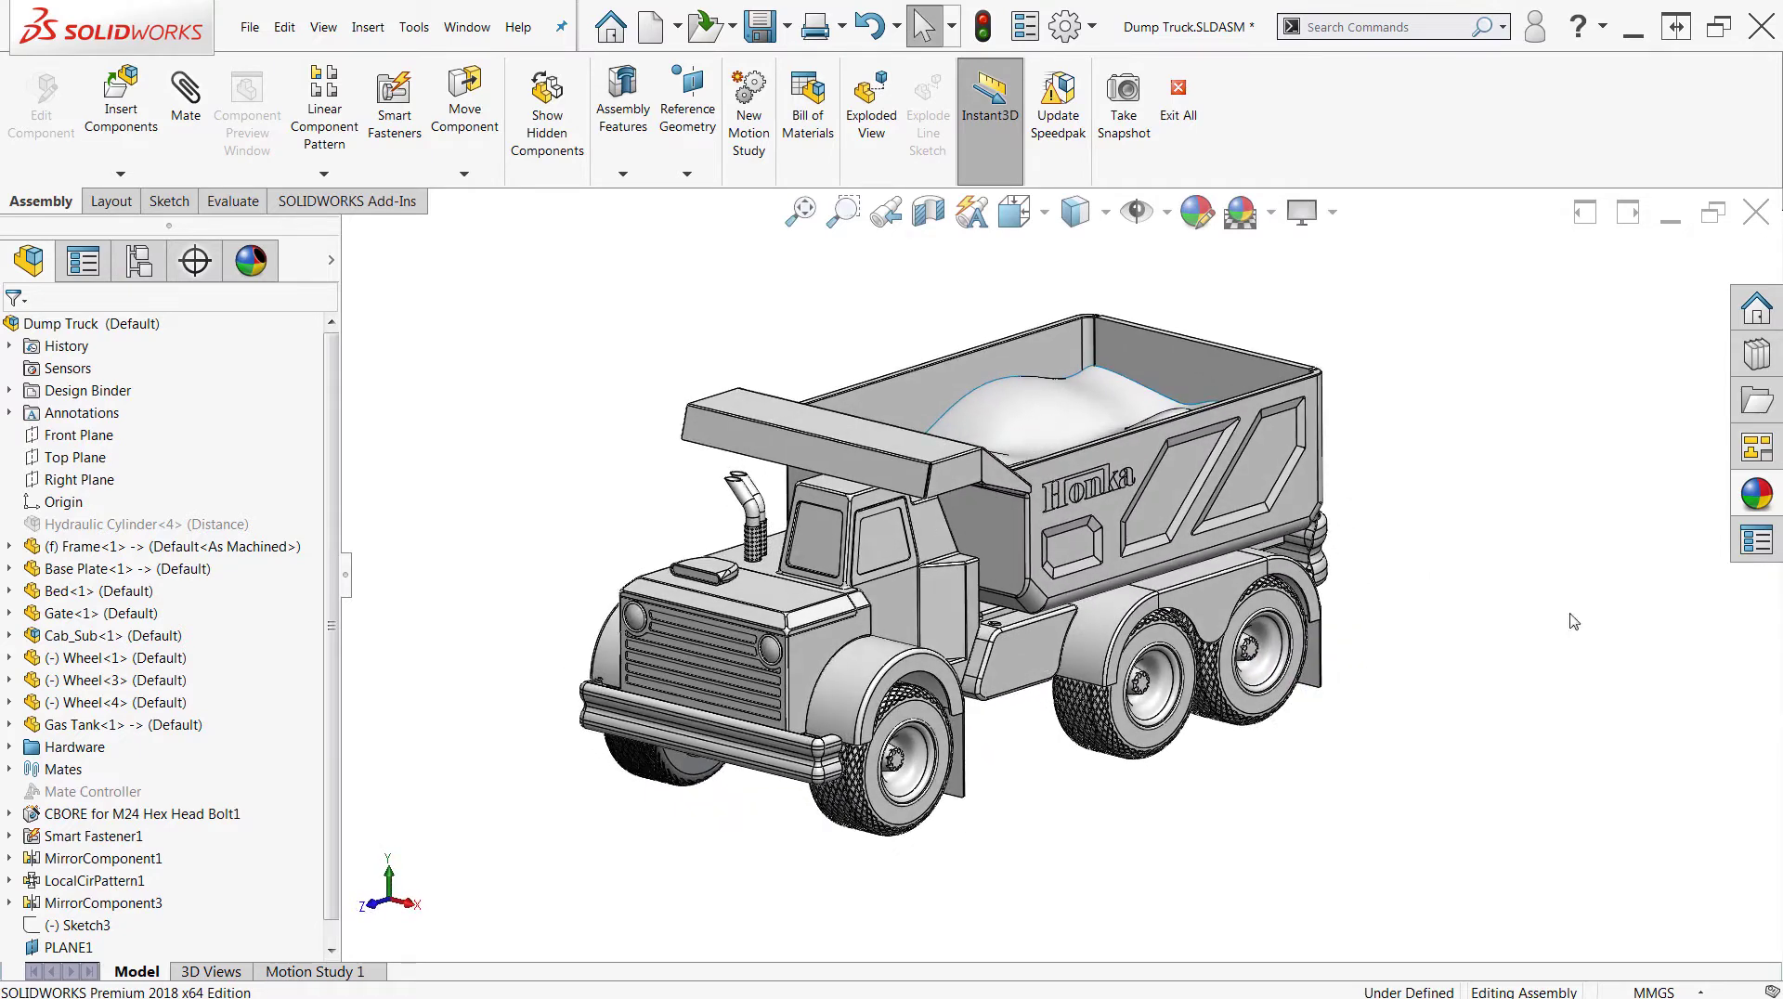
{"action": "left_click", "coordinate": [1753, 507]}
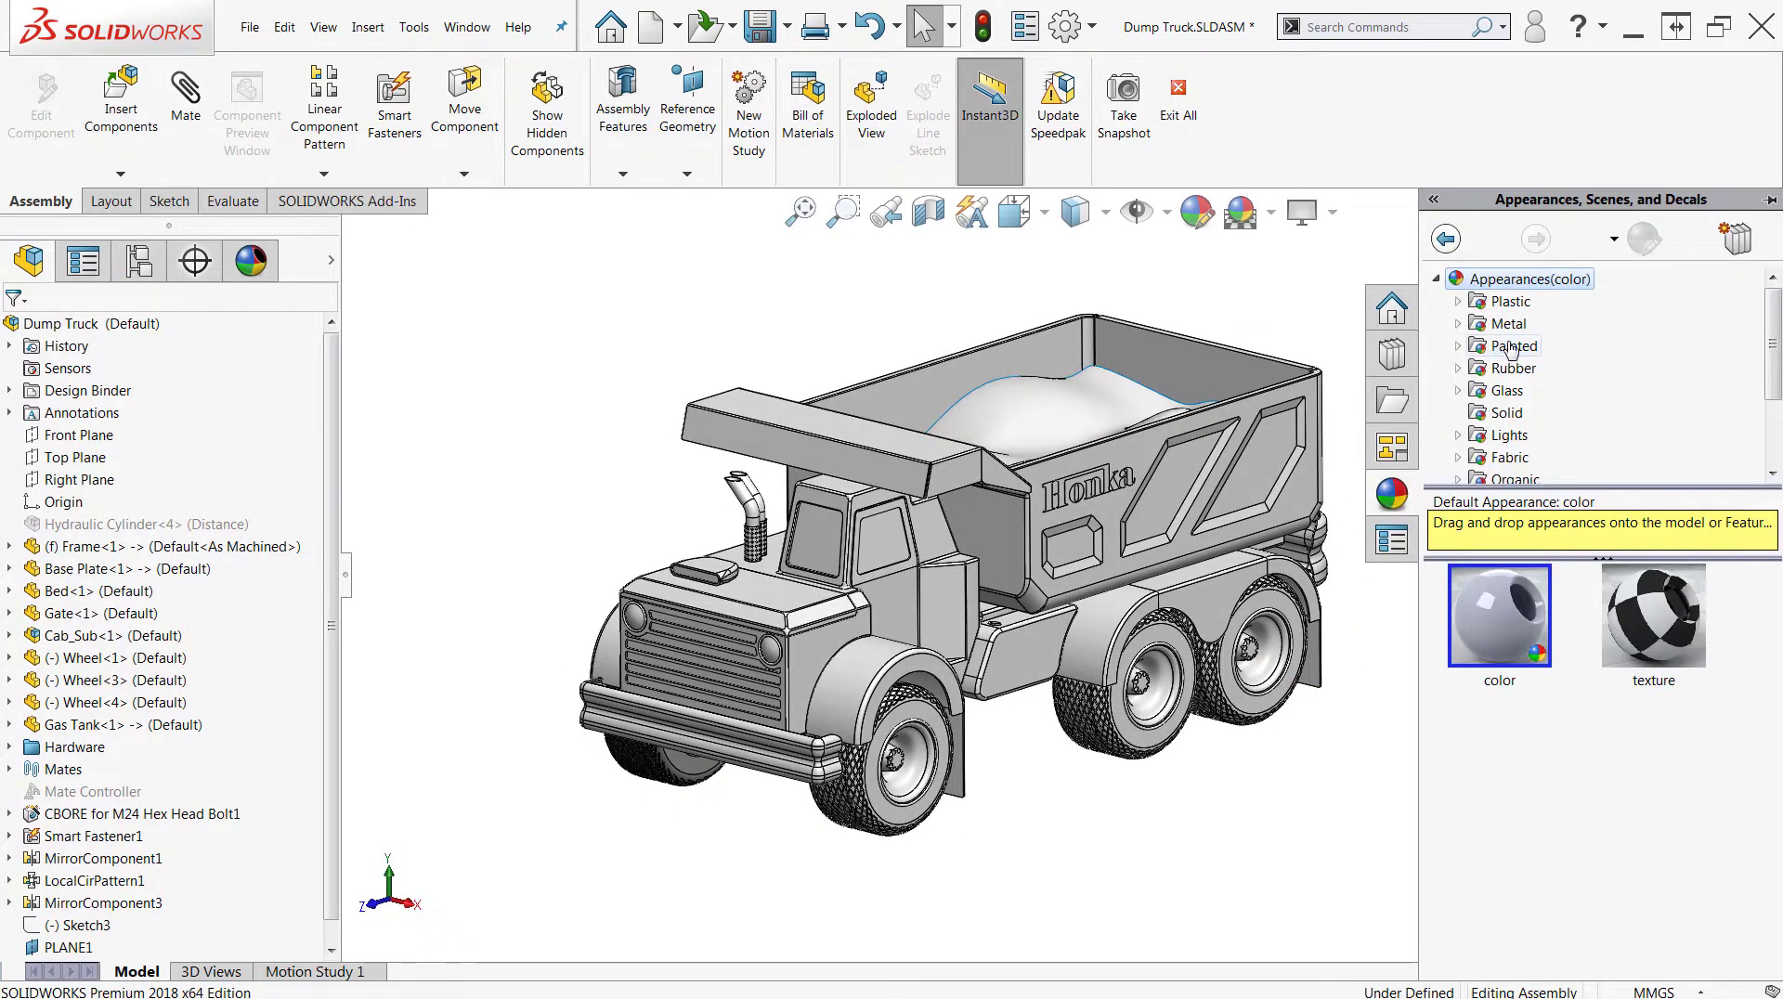
{"action": "scroll", "coordinate": [1512, 351], "scroll_direction": "down", "scroll_amount": 1}
{"action": "scroll", "coordinate": [1519, 386], "scroll_direction": "up", "scroll_amount": 1}
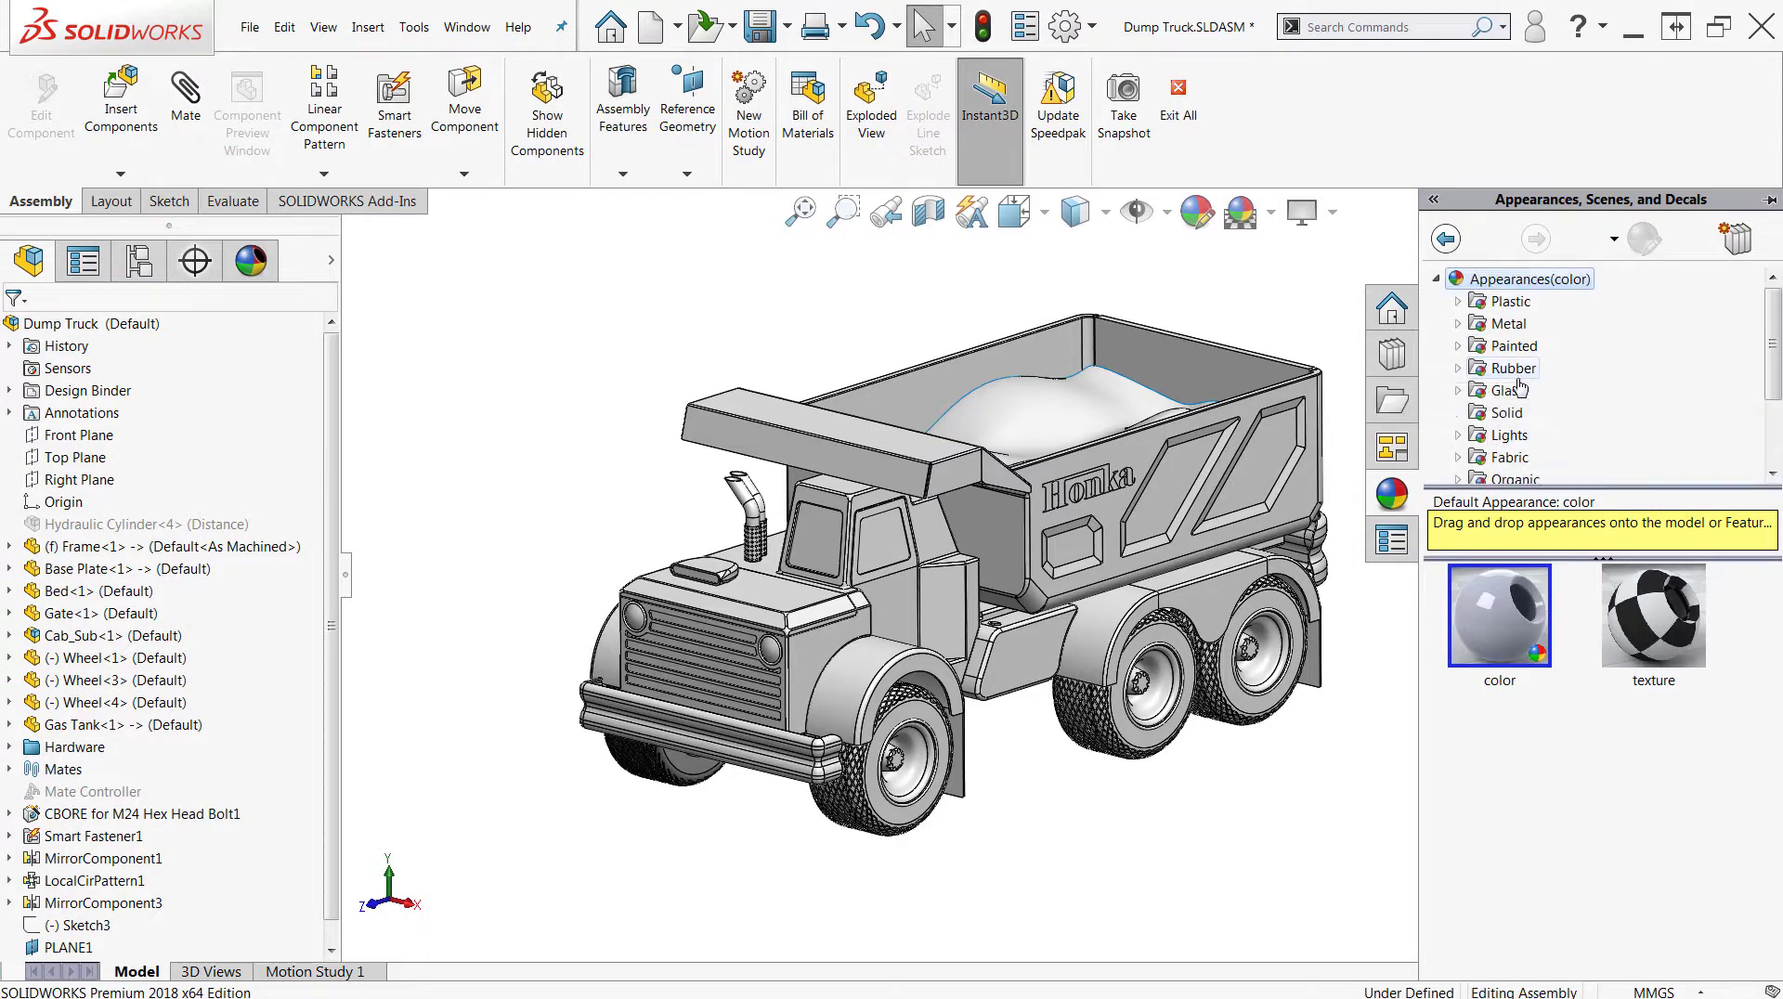
{"action": "left_click", "coordinate": [1438, 279]}
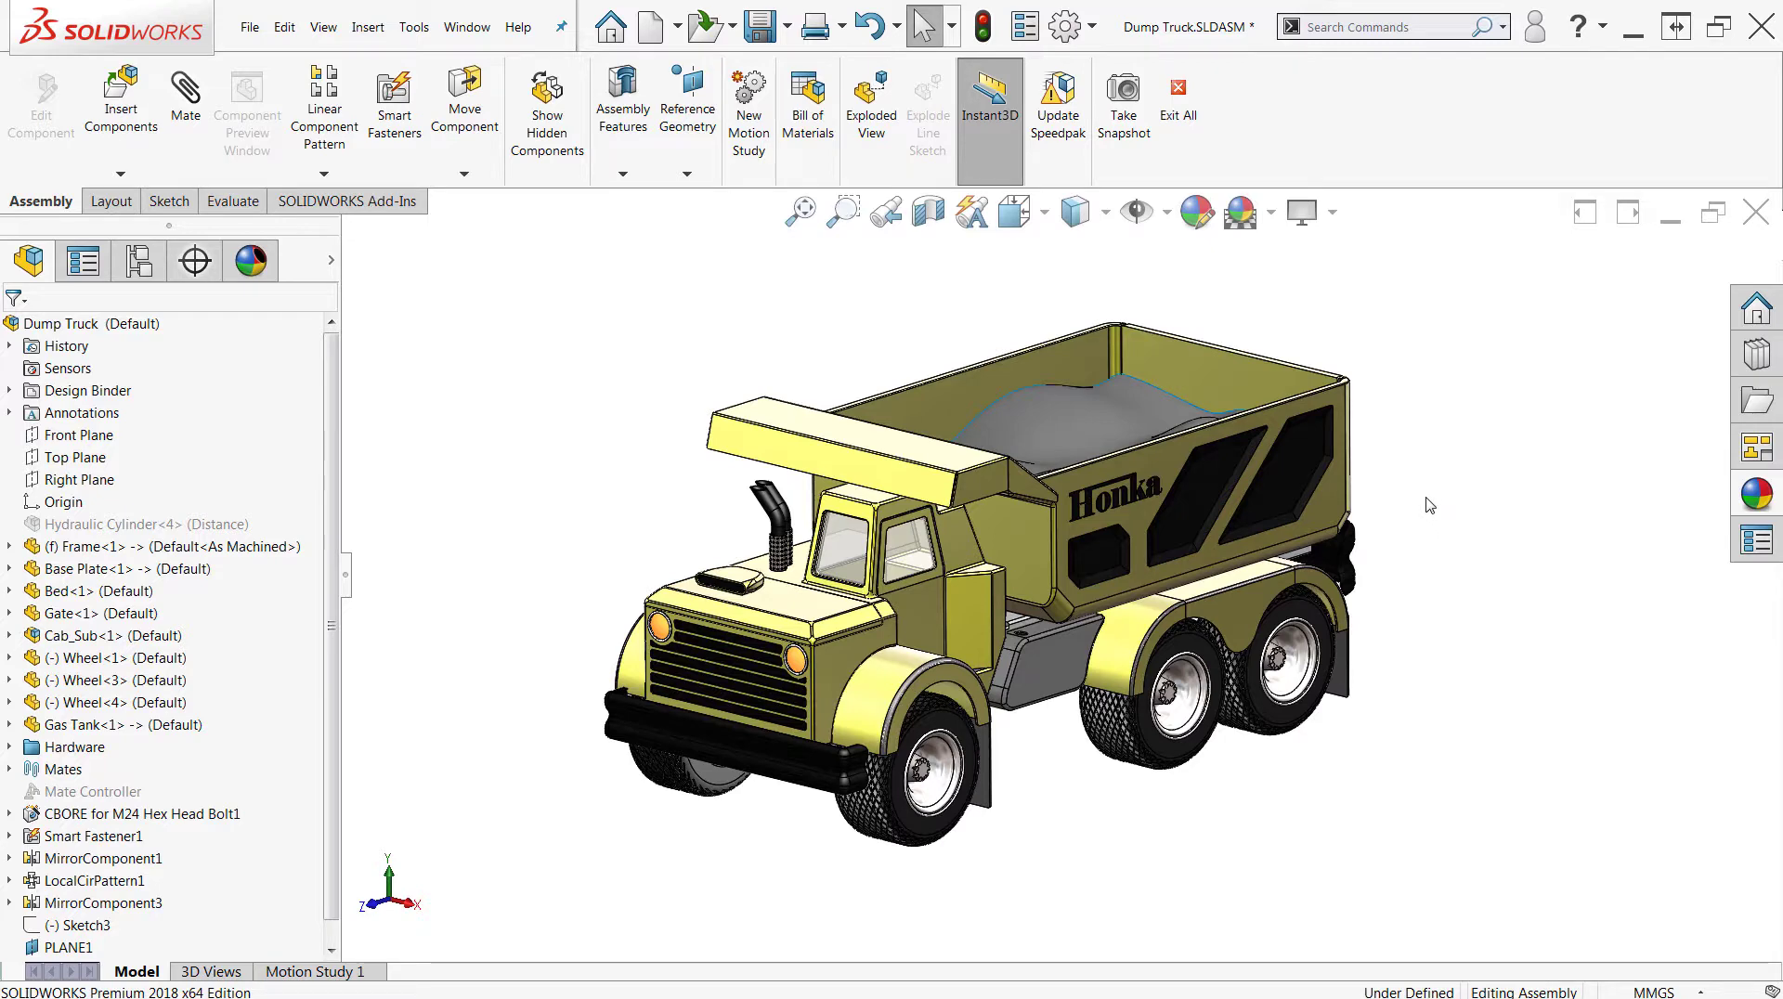
- Examine the coloured dump truck, the Surface-Loft1 load surface in its bed, and the two side-by-side stone texture samples
{"action": "middle_click_drag", "start_coordinate": [1435, 506], "coordinate": [1423, 541]}
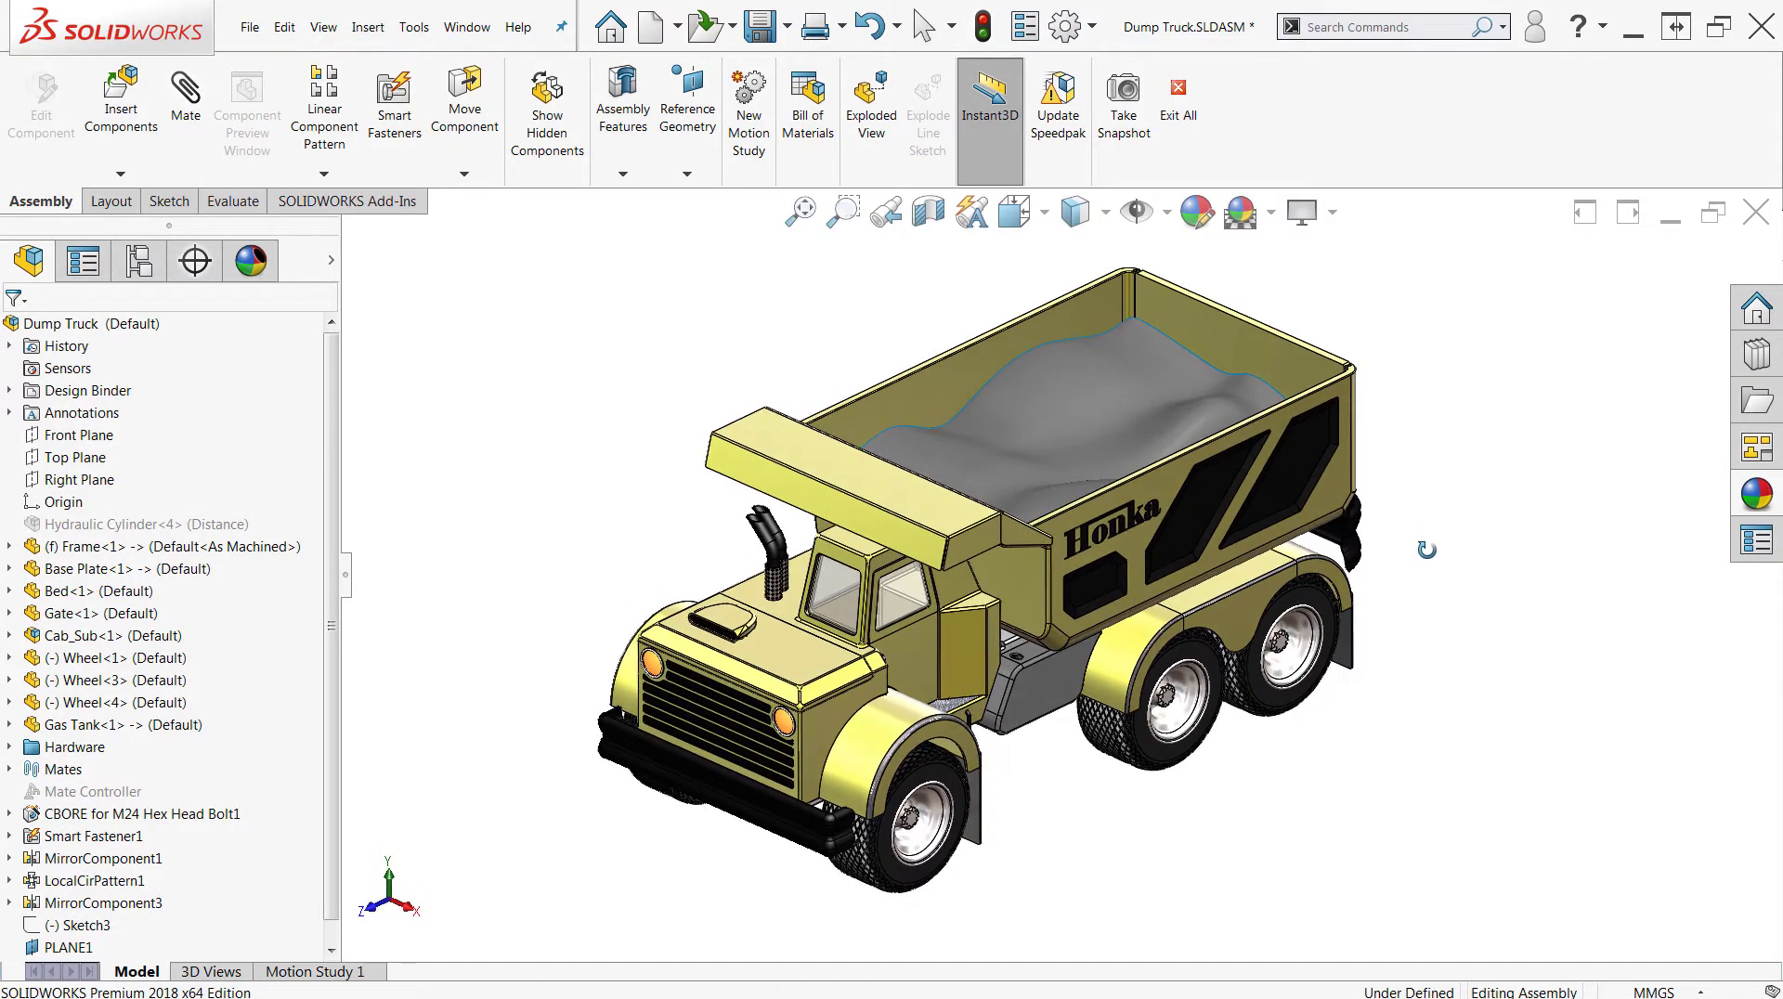
{"action": "scroll", "coordinate": [1068, 431], "scroll_direction": "down", "scroll_amount": 2}
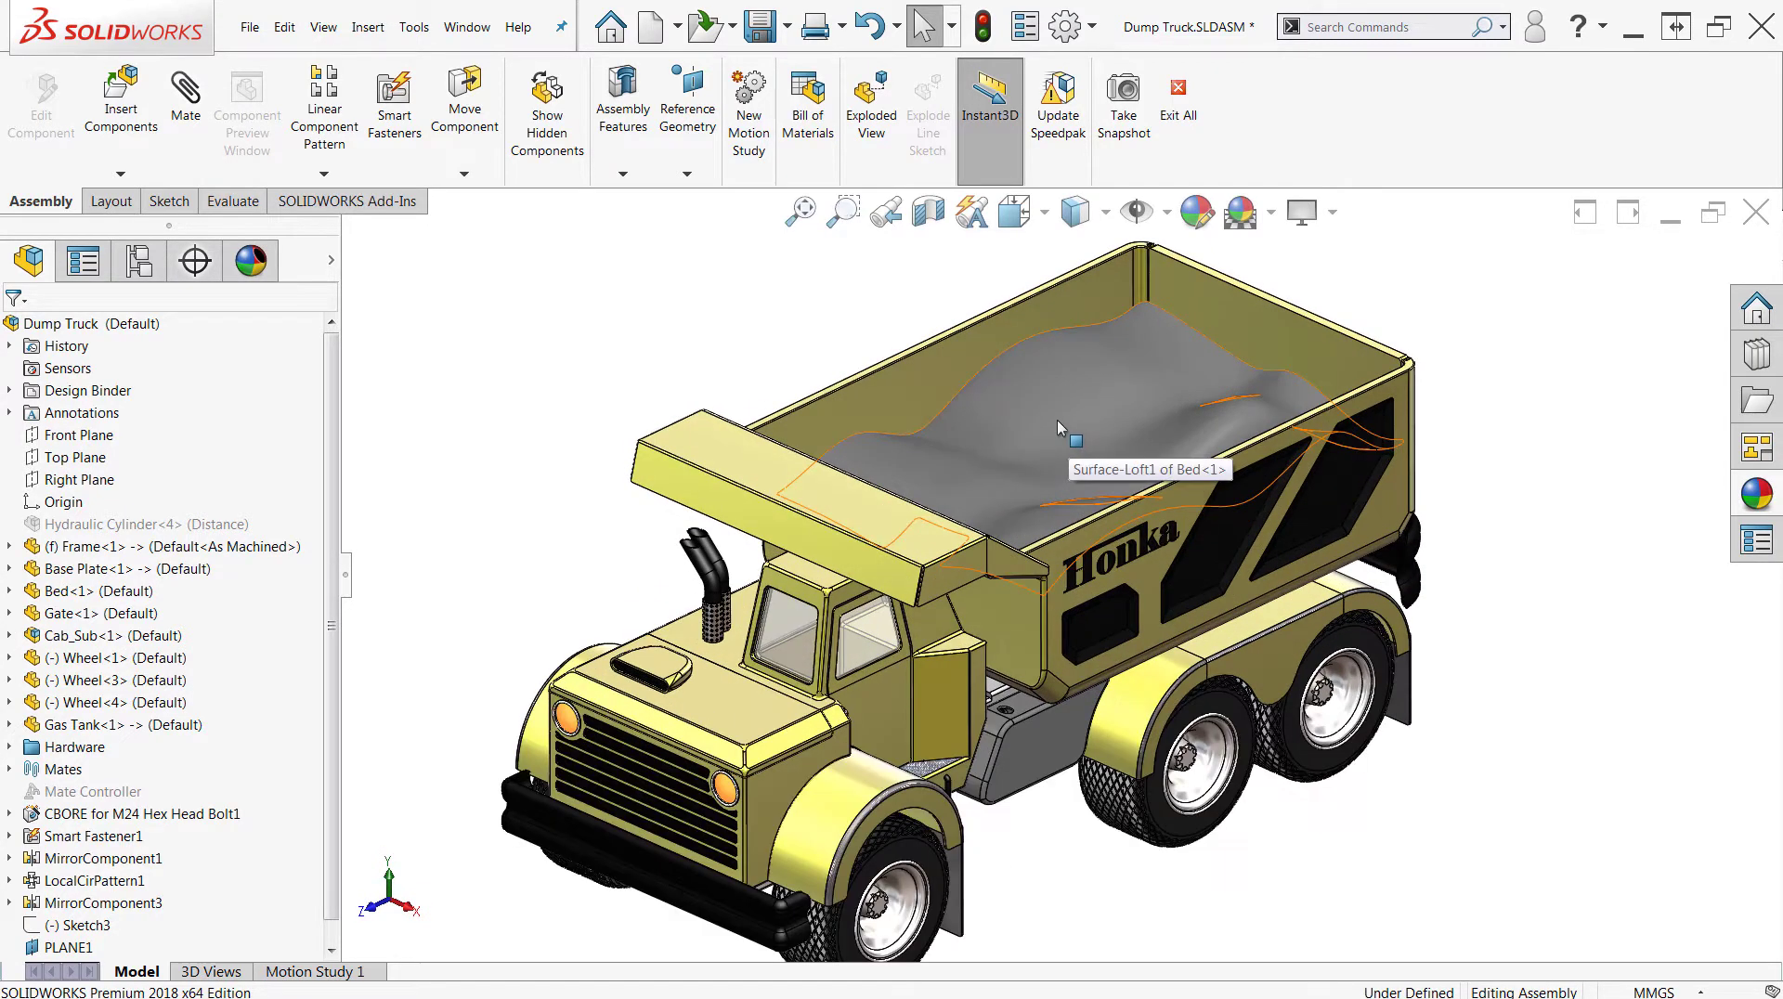
{"action": "left_click", "coordinate": [1057, 420]}
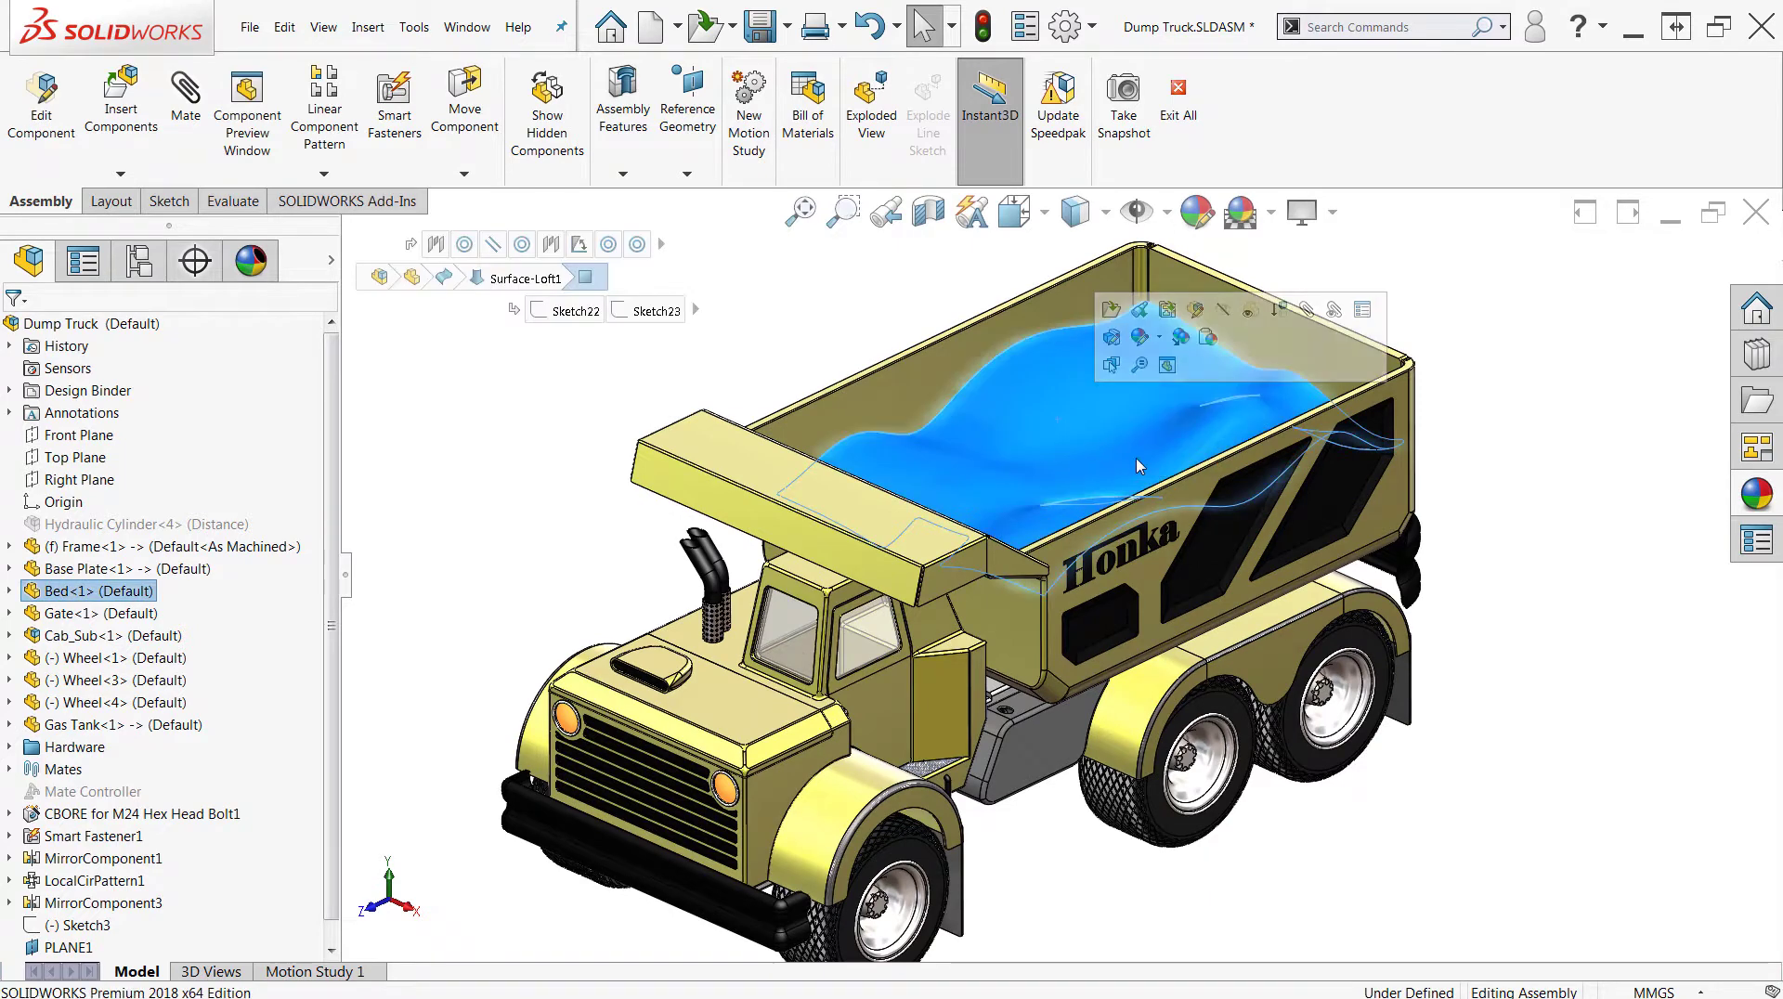
{"action": "left_click", "coordinate": [1596, 582]}
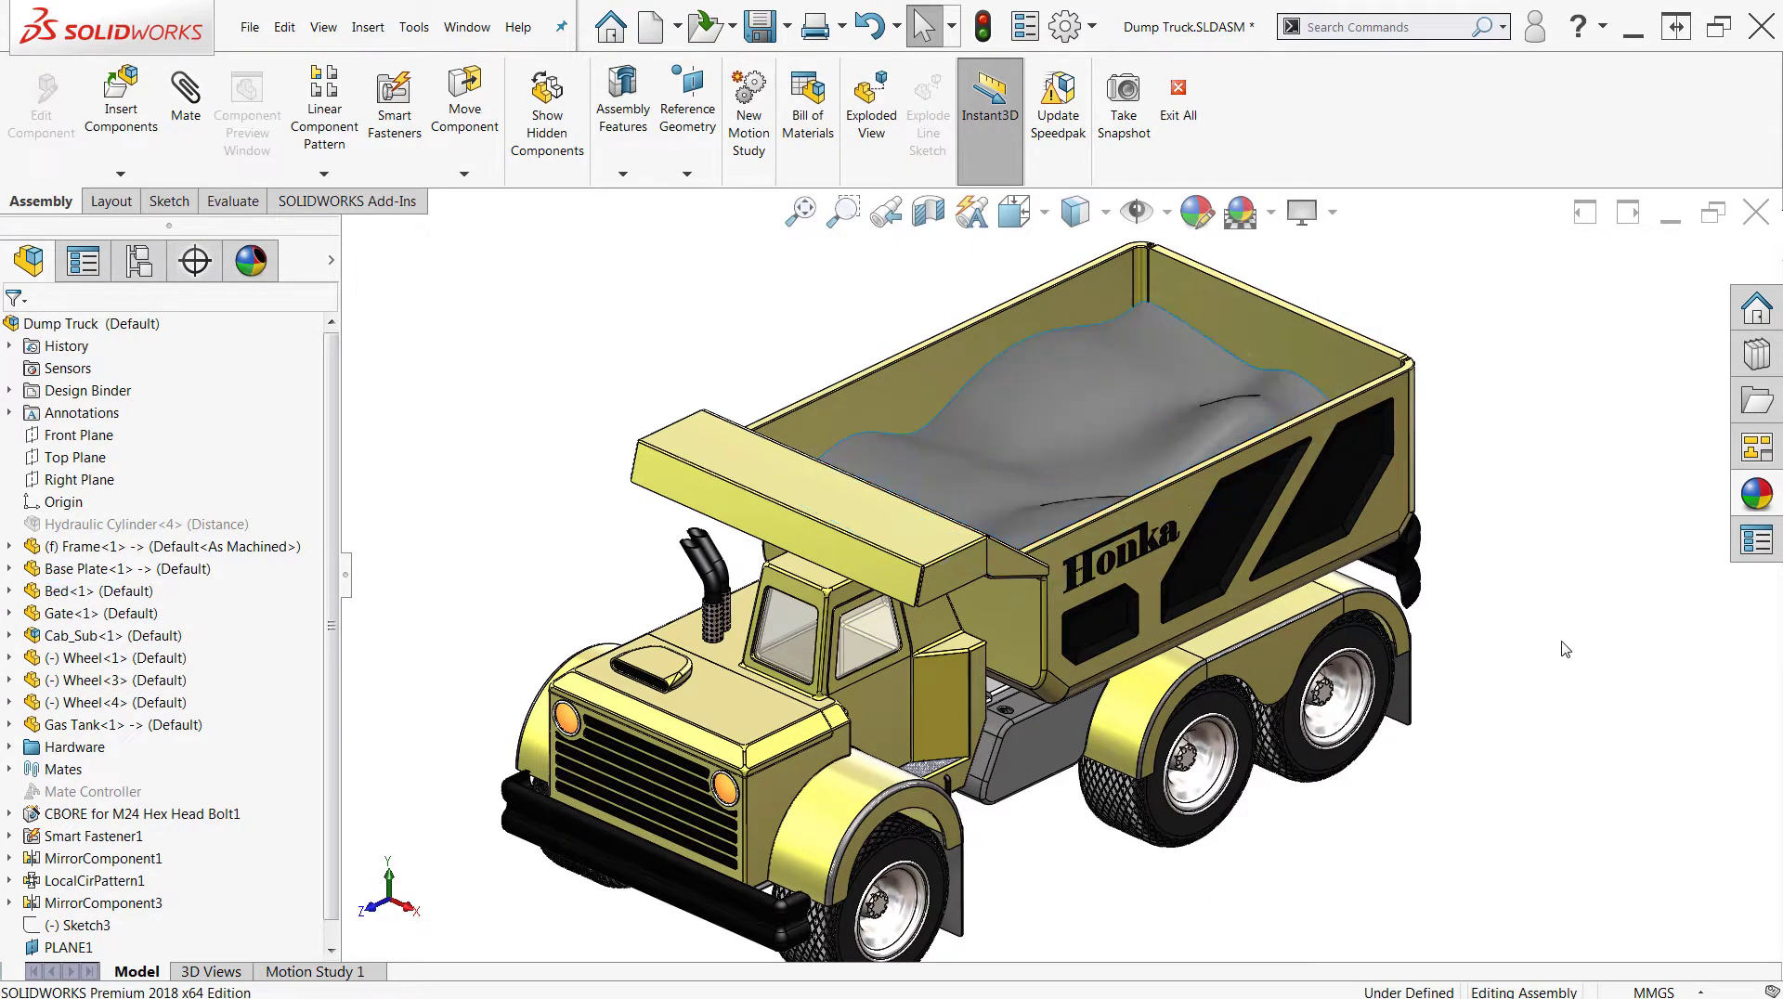
{"action": "middle_click_drag", "start_coordinate": [1567, 650], "coordinate": [1562, 591]}
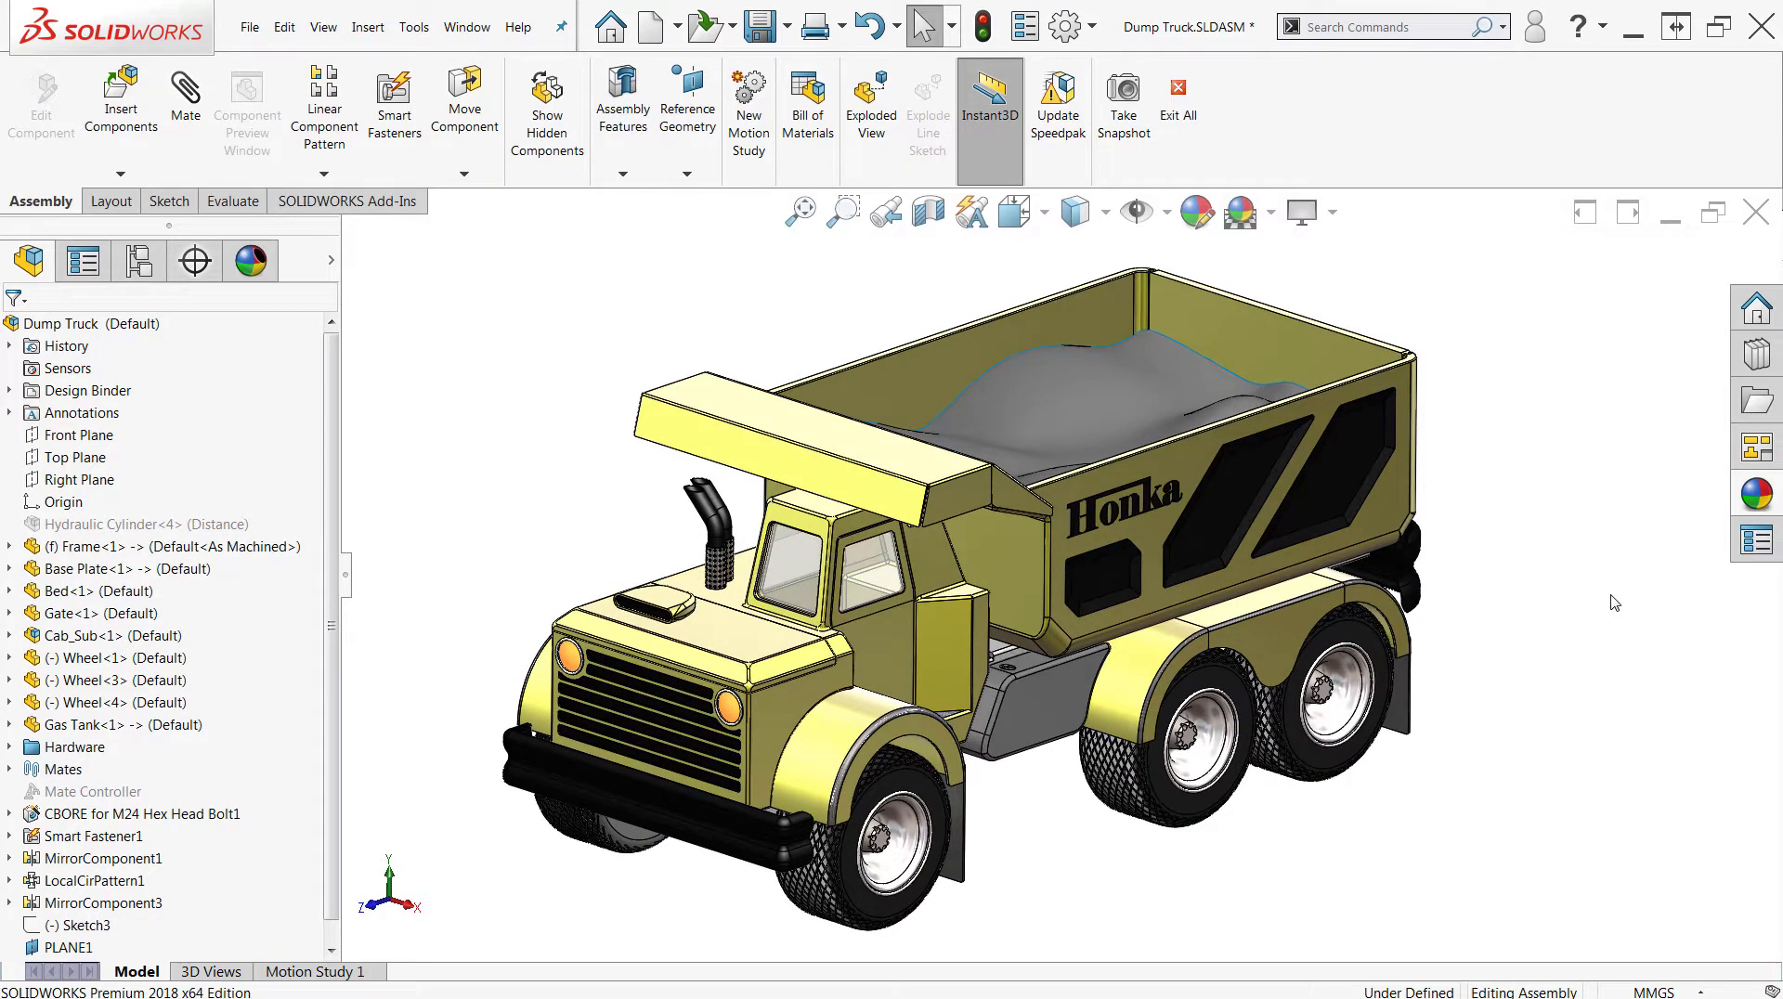
{"action": "middle_click_drag", "start_coordinate": [1615, 603], "coordinate": [1588, 603]}
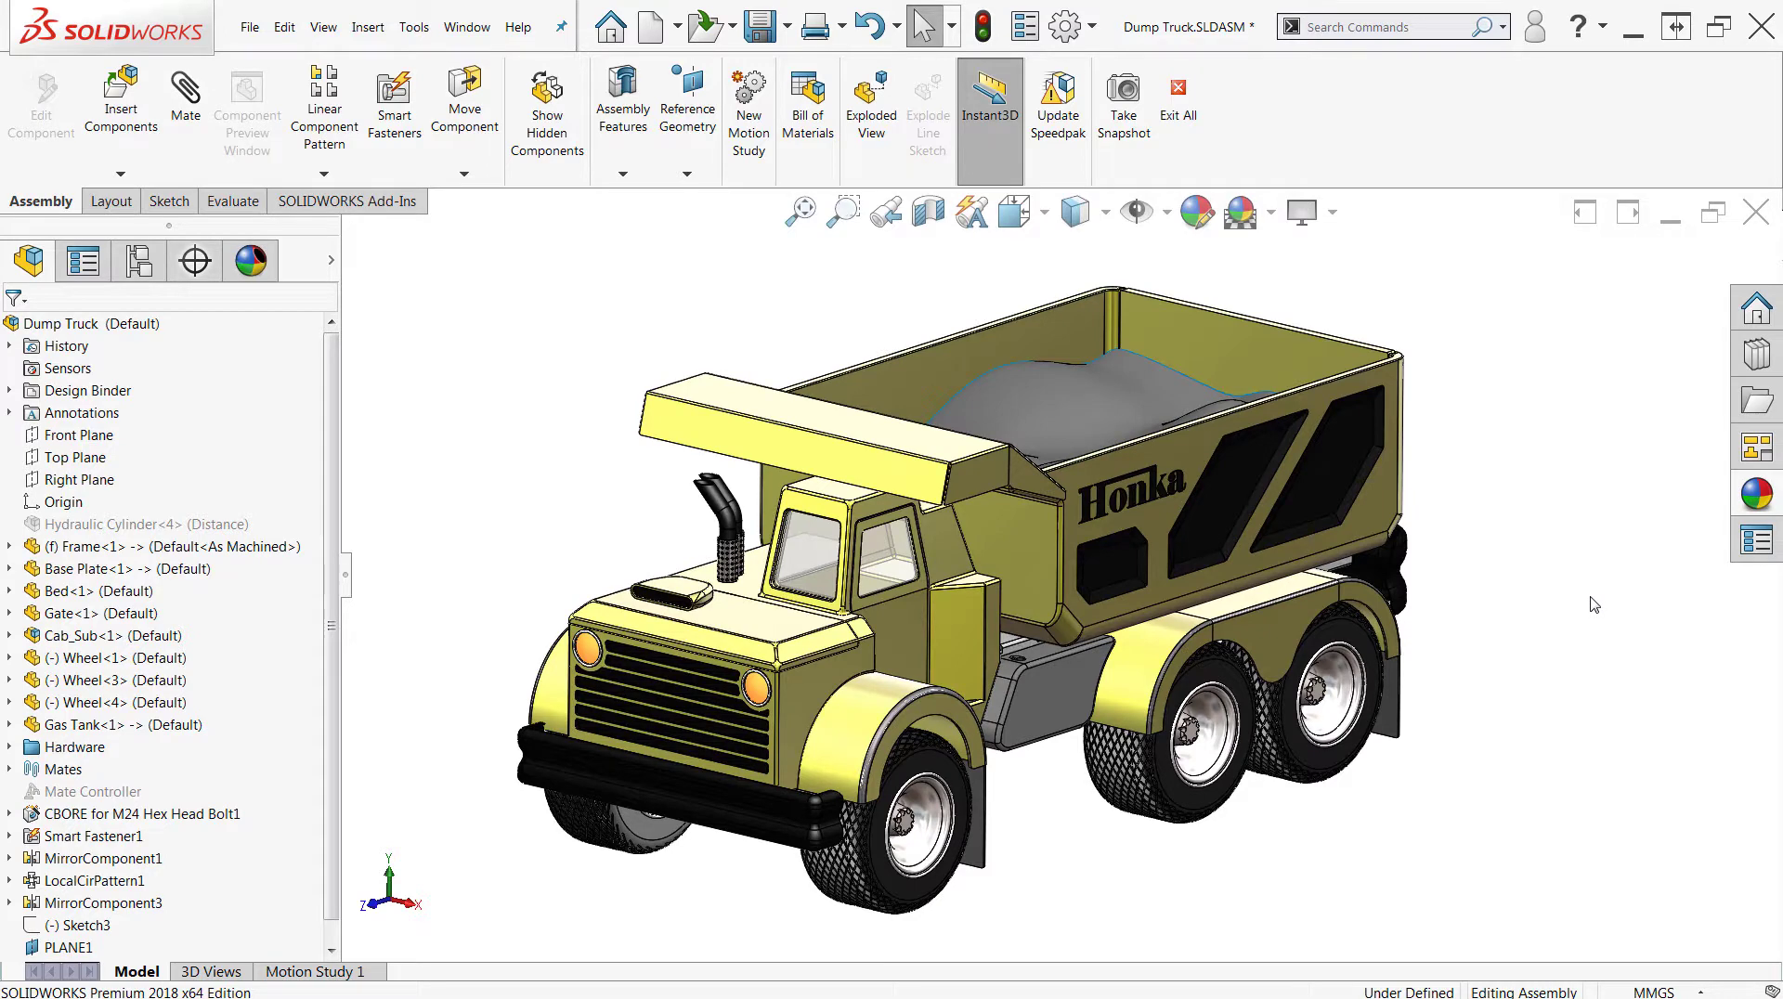
{"action": "middle_click_drag", "start_coordinate": [1596, 587], "coordinate": [1576, 577]}
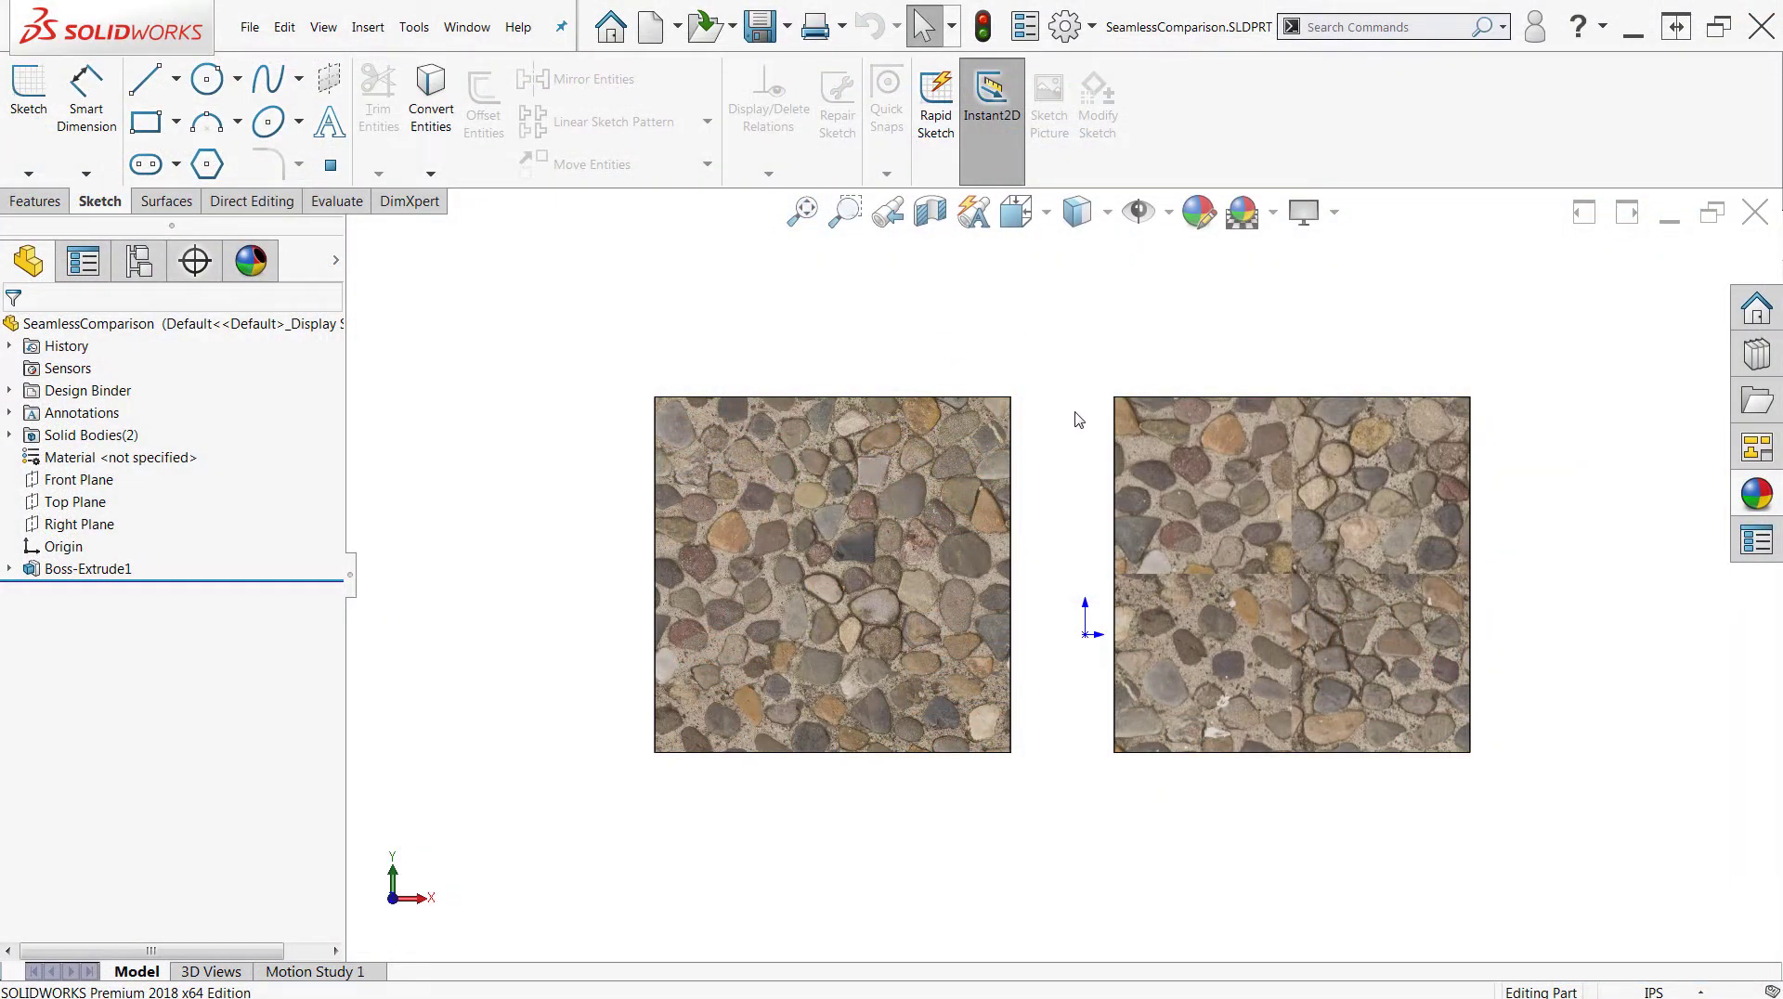
{"action": "scroll", "coordinate": [1082, 426], "scroll_direction": "down", "scroll_amount": 1}
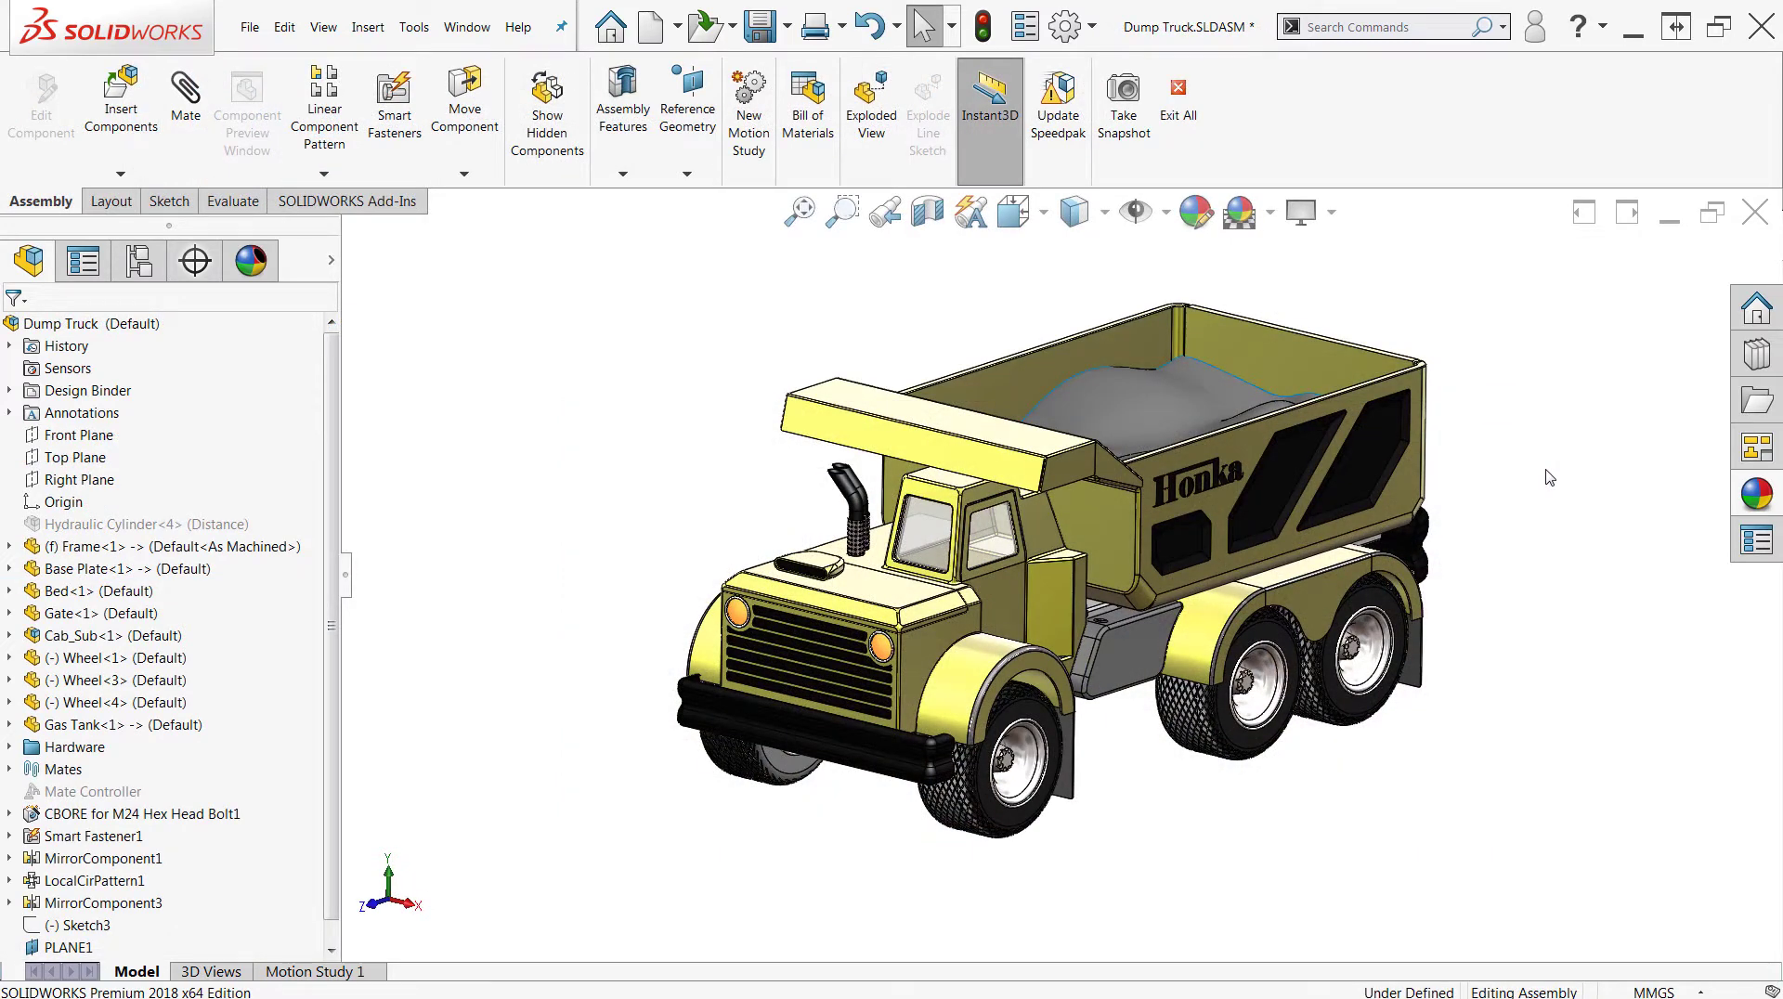
{"action": "scroll", "coordinate": [1509, 510], "scroll_direction": "down", "scroll_amount": 1}
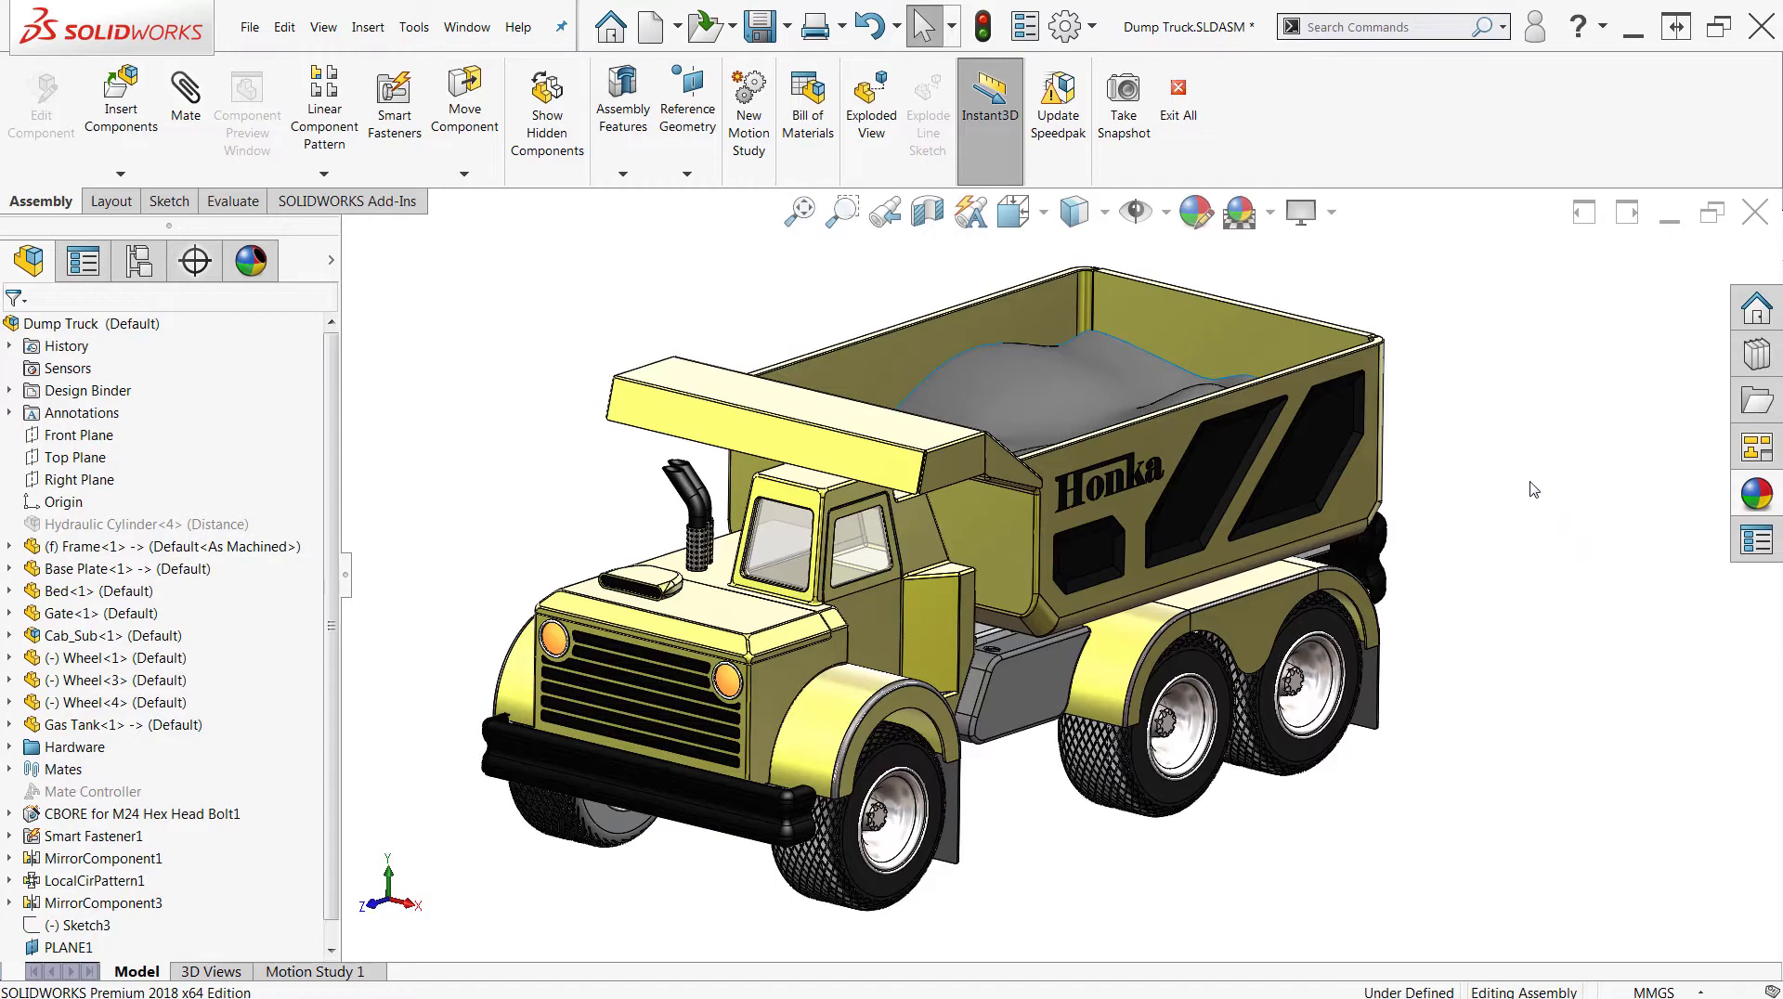
- Show the folders for Custom - Appearances in the File Locations system options
{"action": "left_click", "coordinate": [1066, 27]}
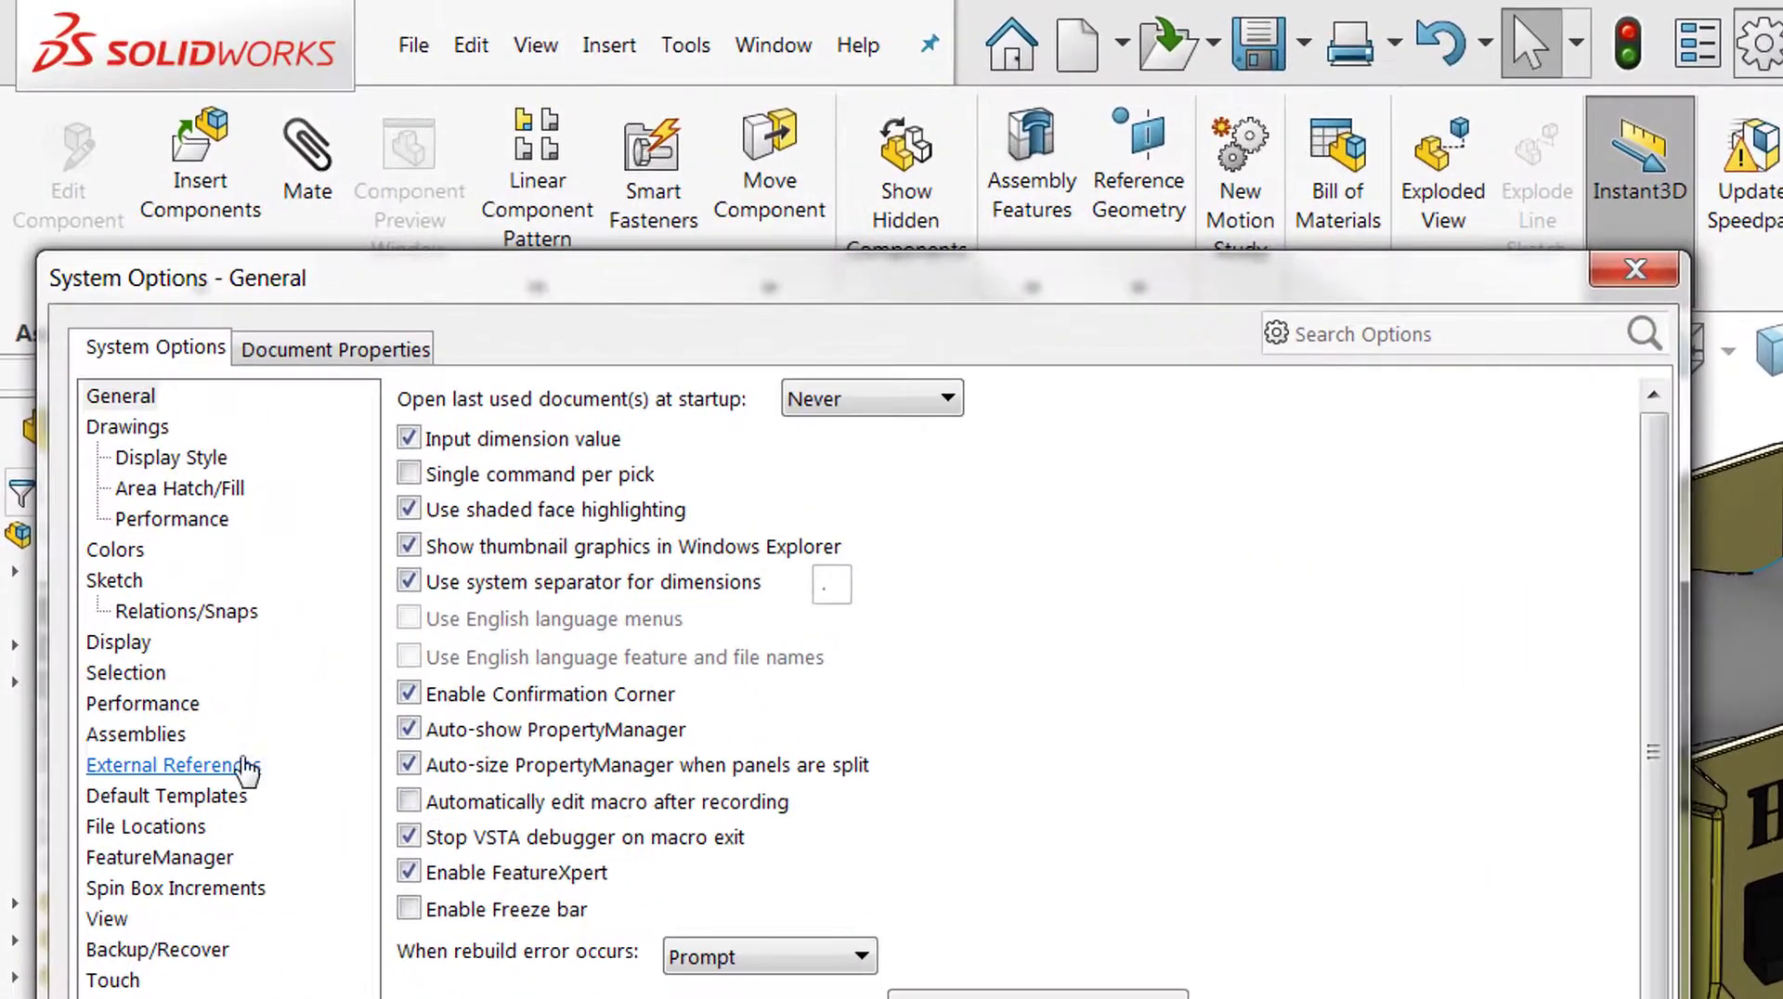
{"action": "left_click", "coordinate": [144, 826]}
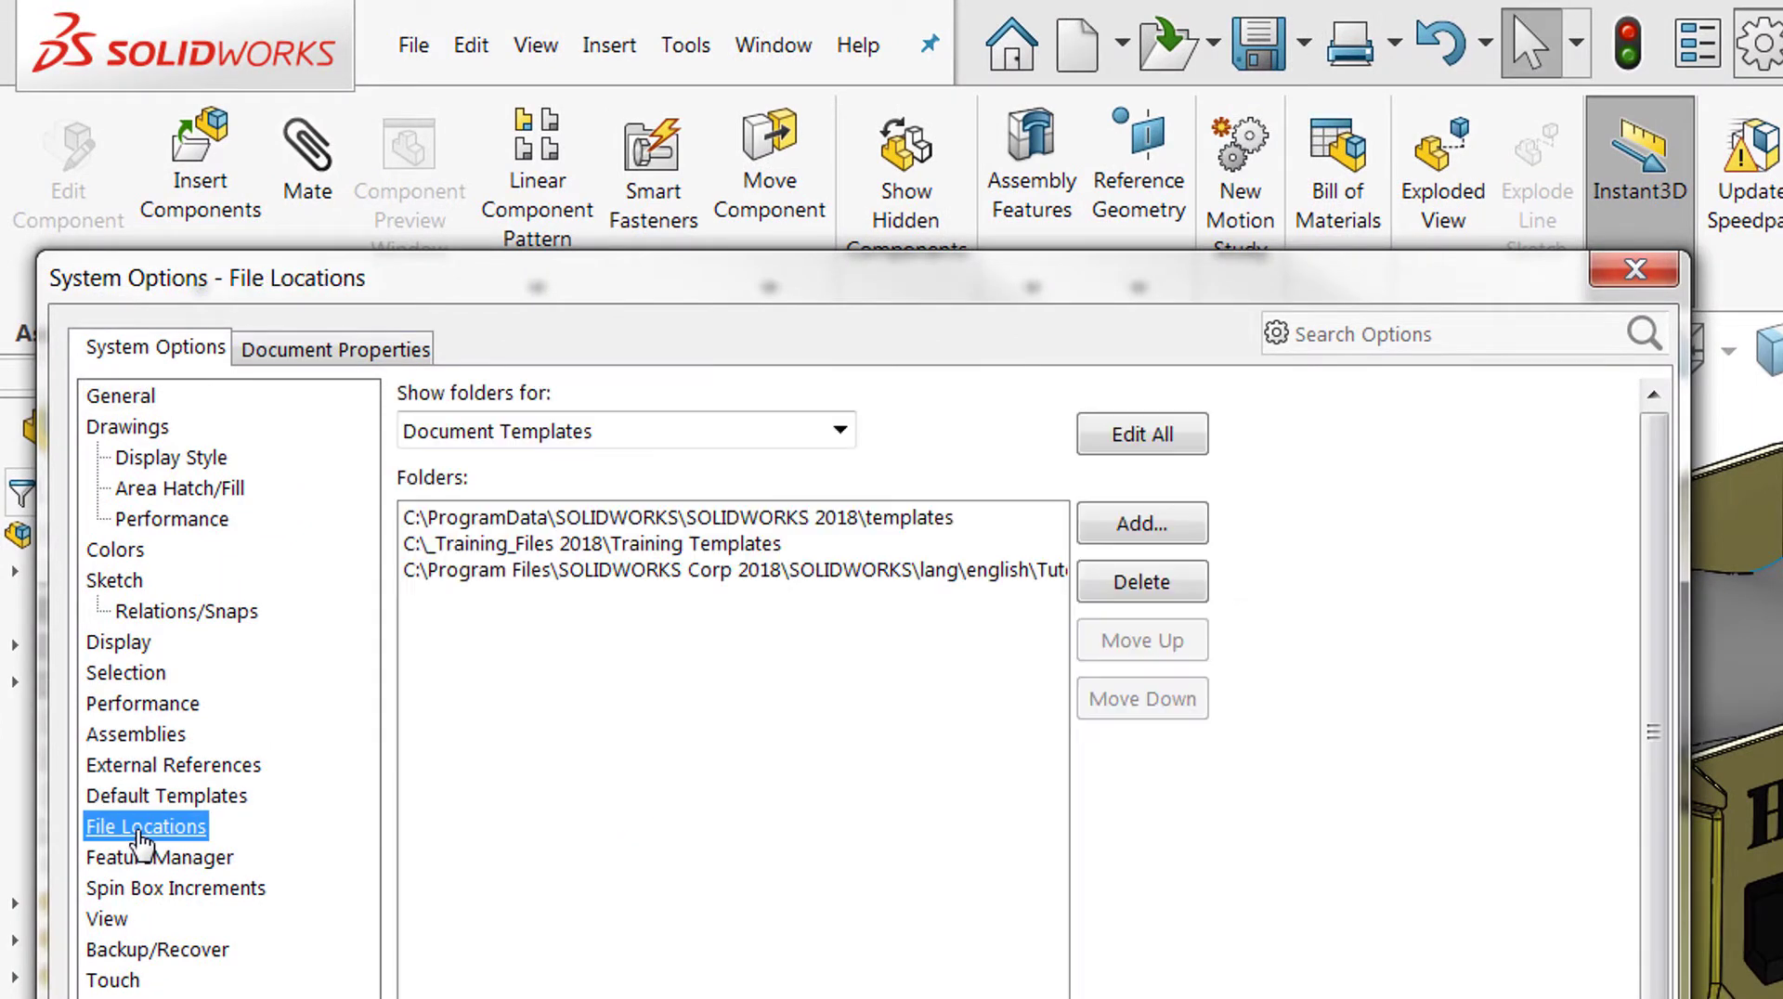
{"action": "left_click", "coordinate": [840, 431]}
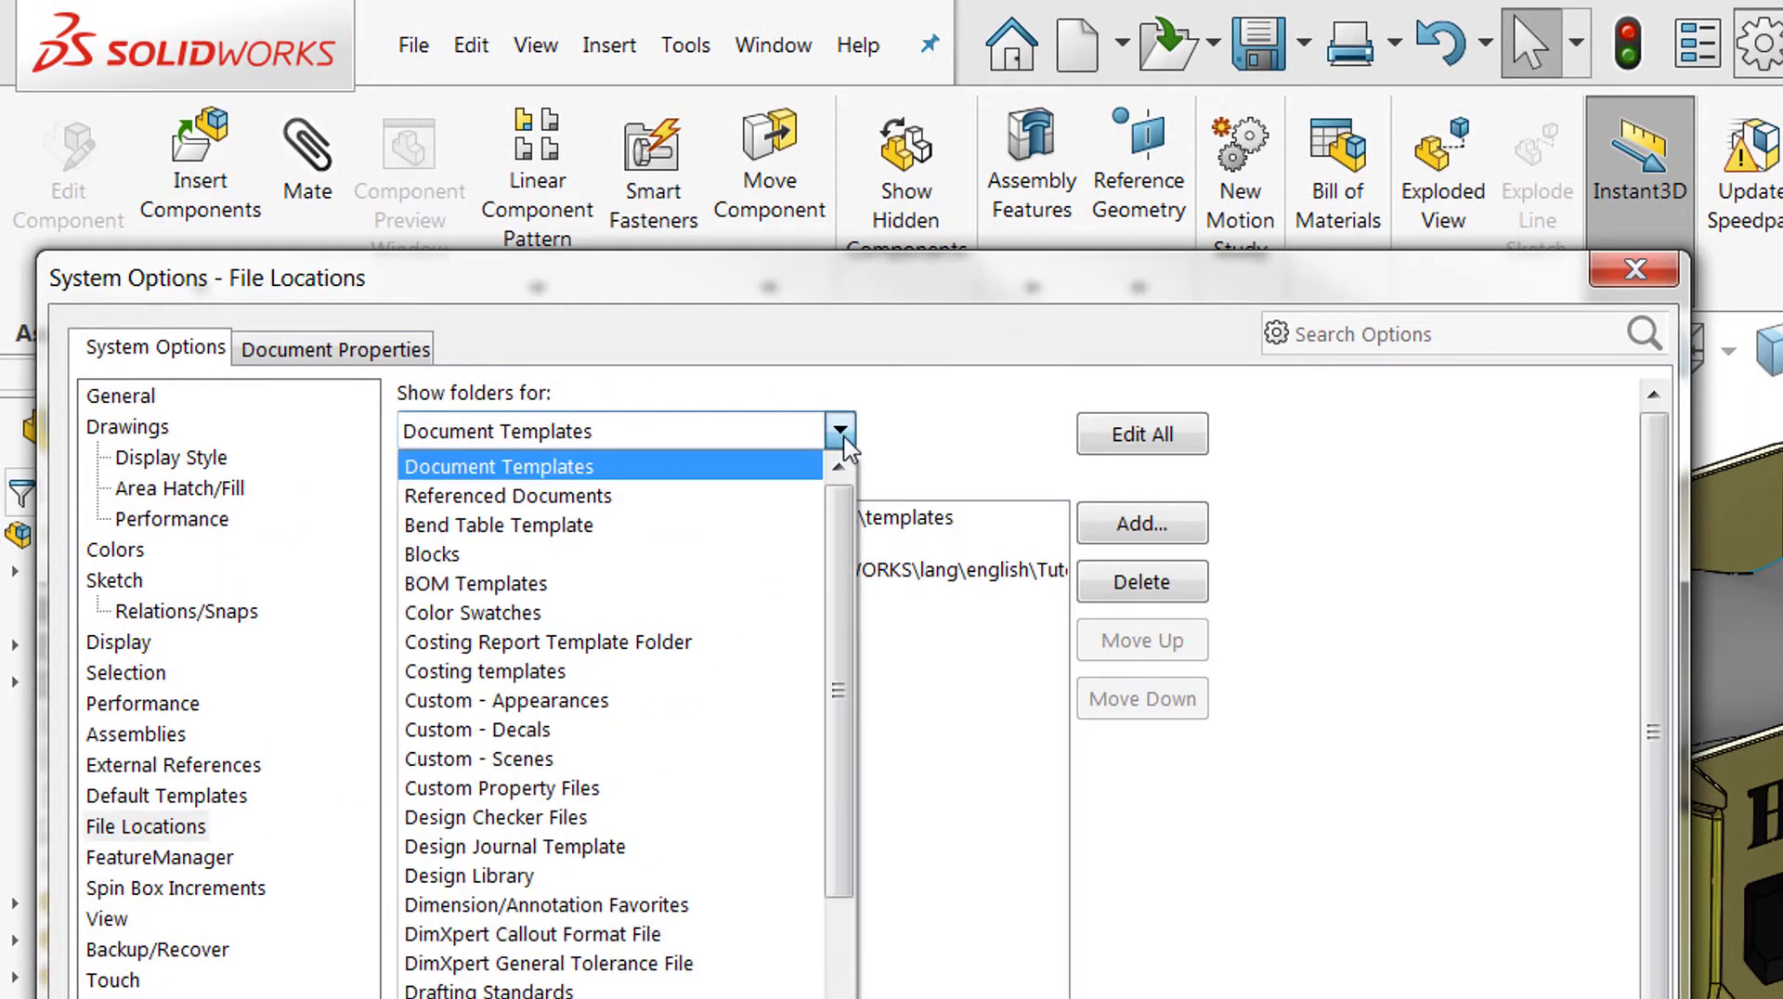
{"action": "left_click", "coordinate": [592, 702]}
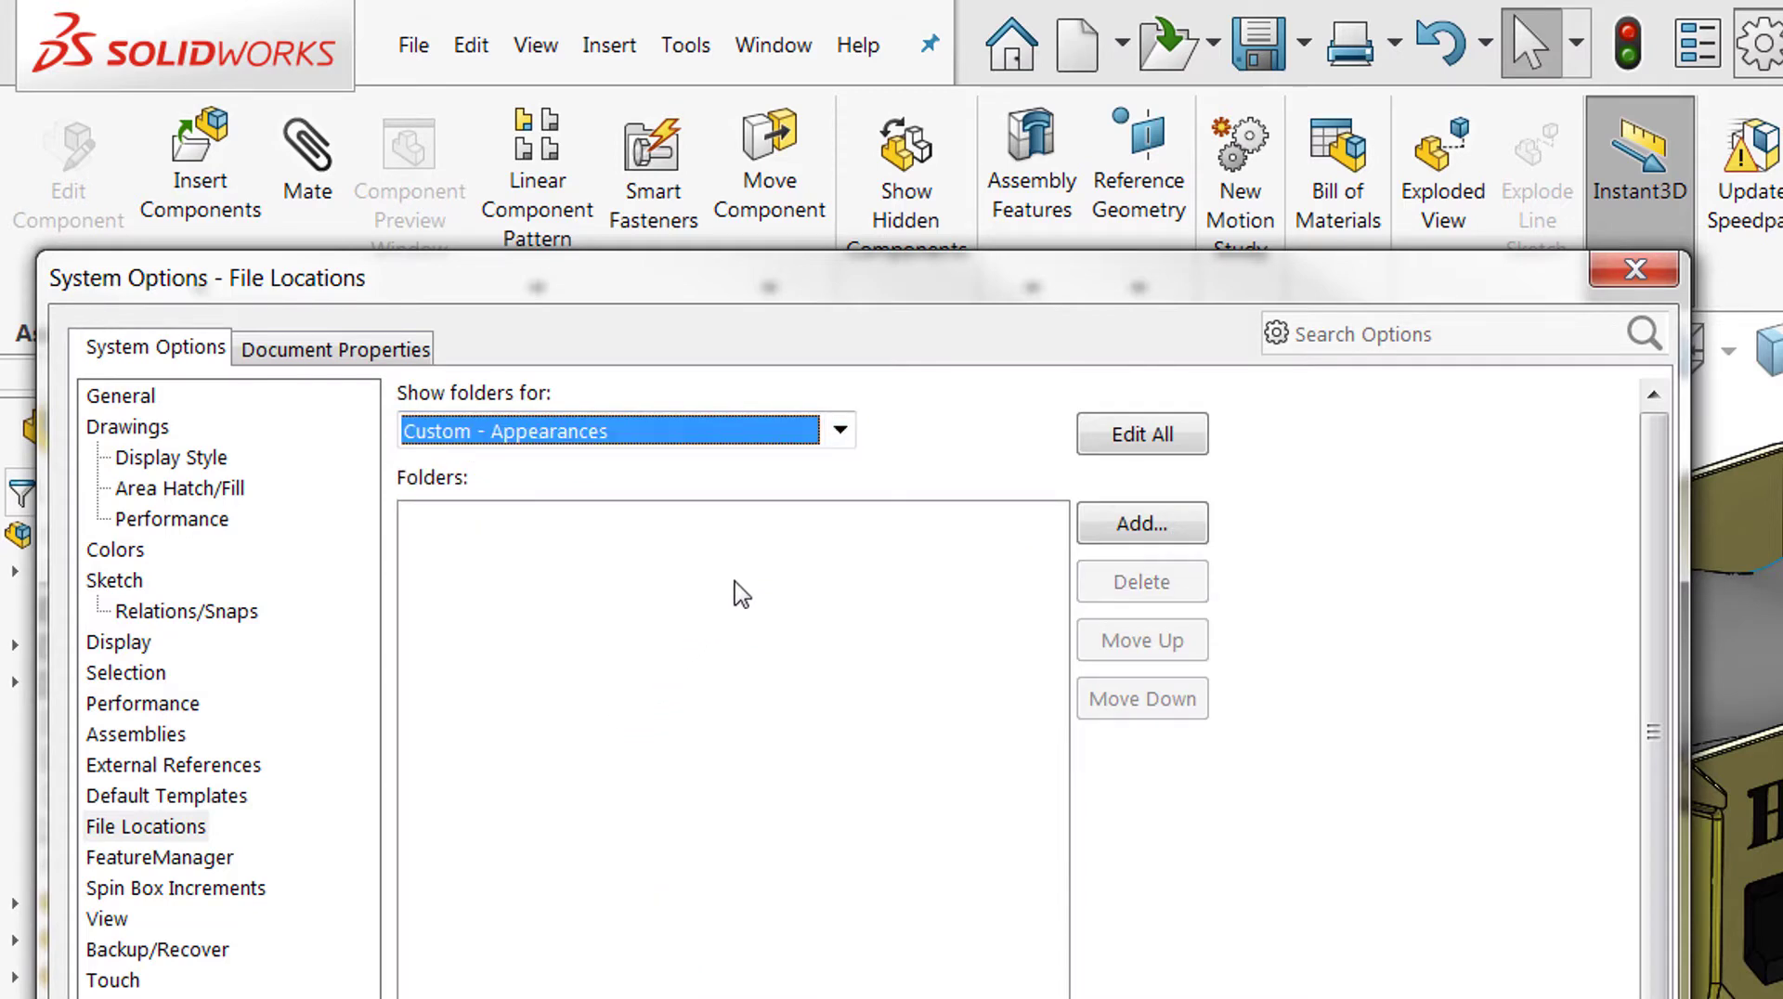
- Add the Custom SWX Appearances folder from Pictures as a custom appearances location and accept the options
{"action": "left_click", "coordinate": [1137, 527]}
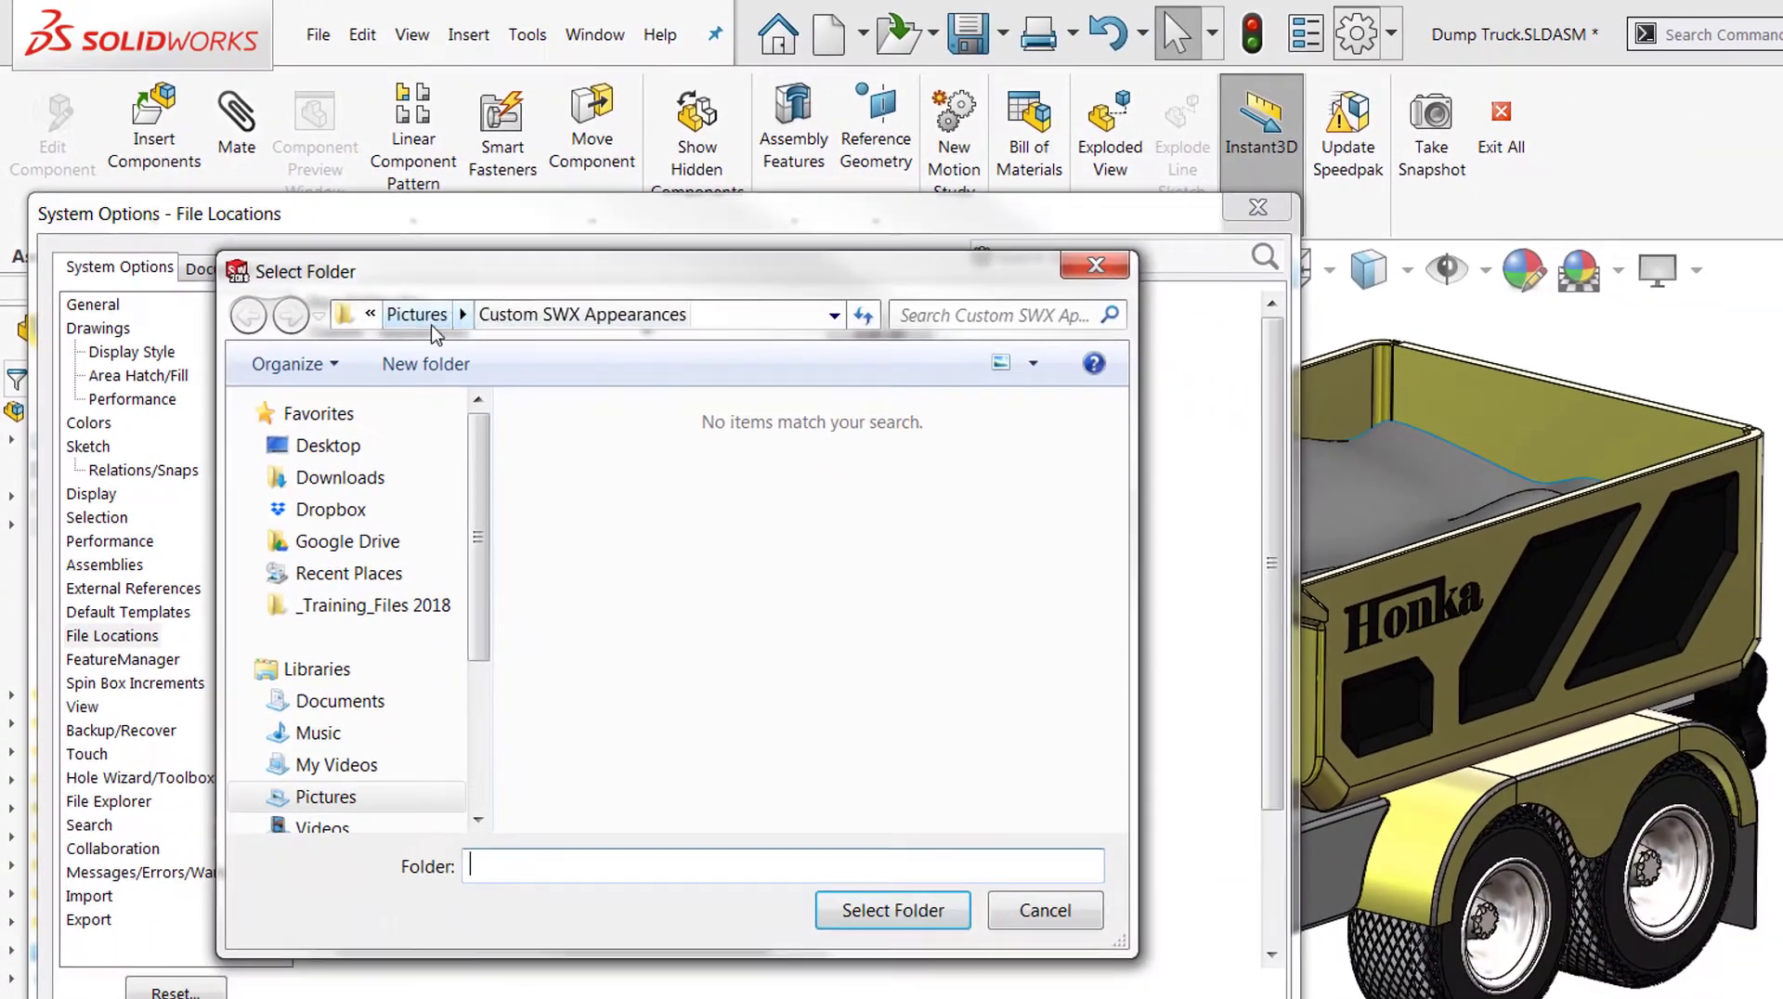
{"action": "left_click", "coordinate": [534, 405]}
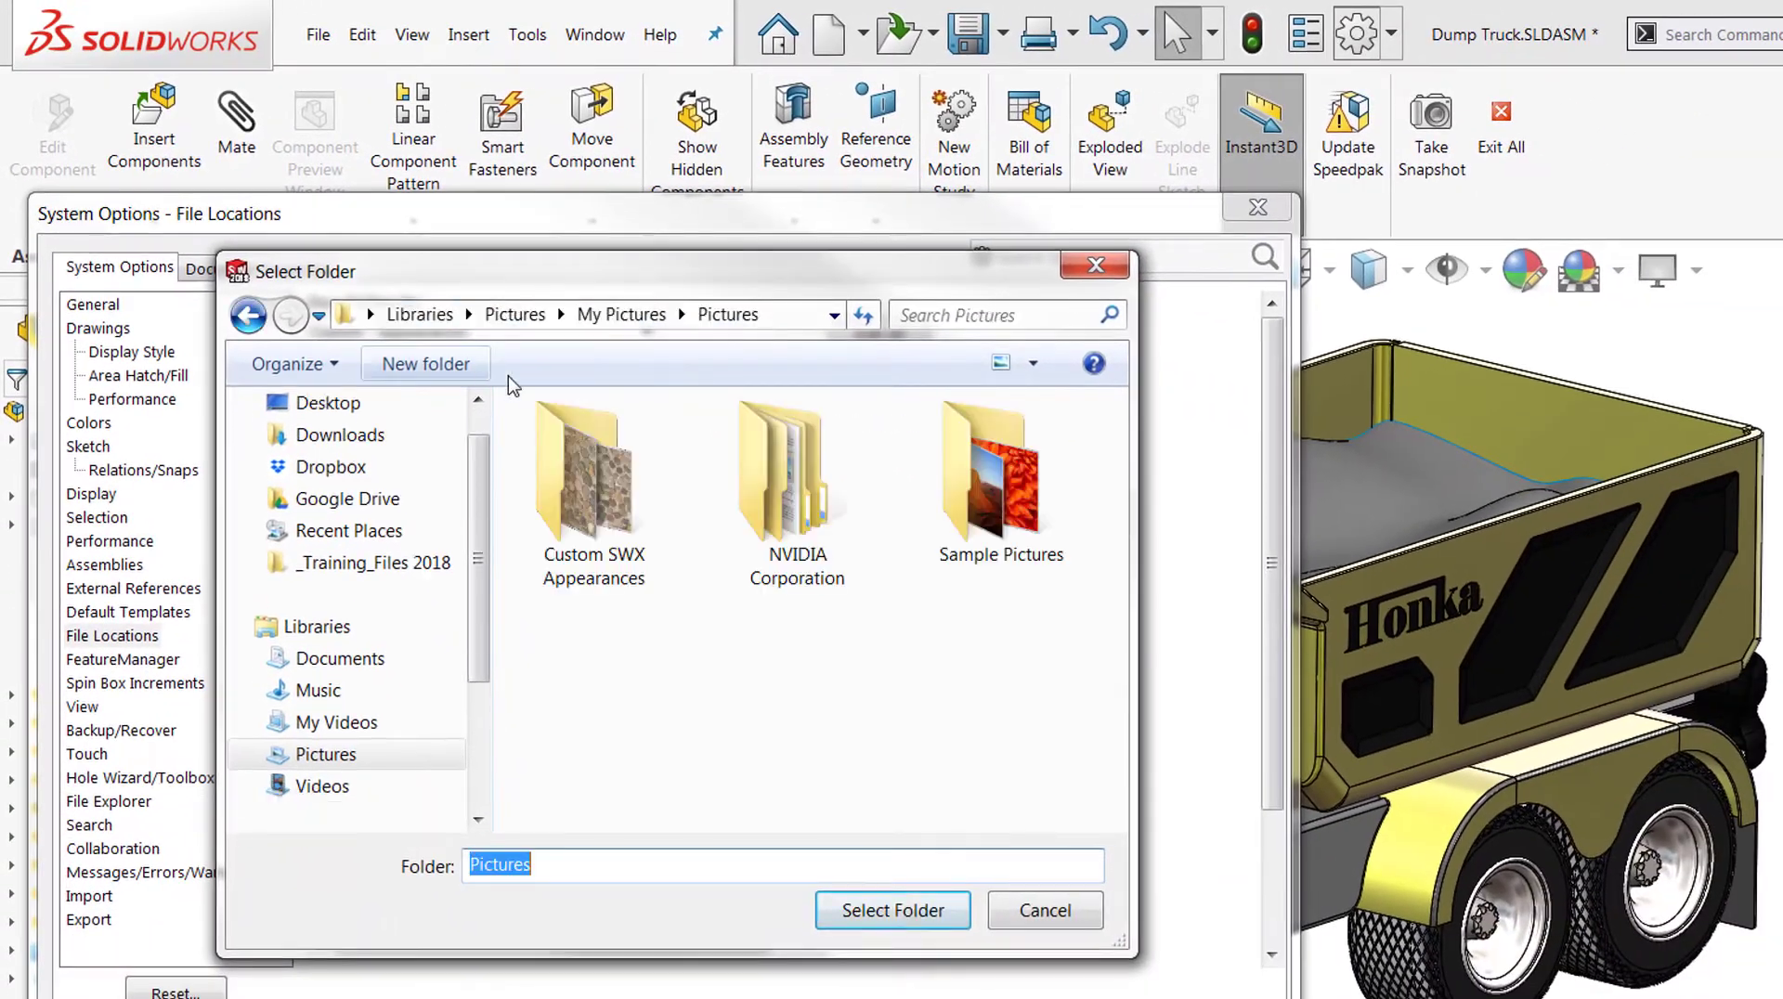
{"action": "left_click", "coordinate": [565, 450]}
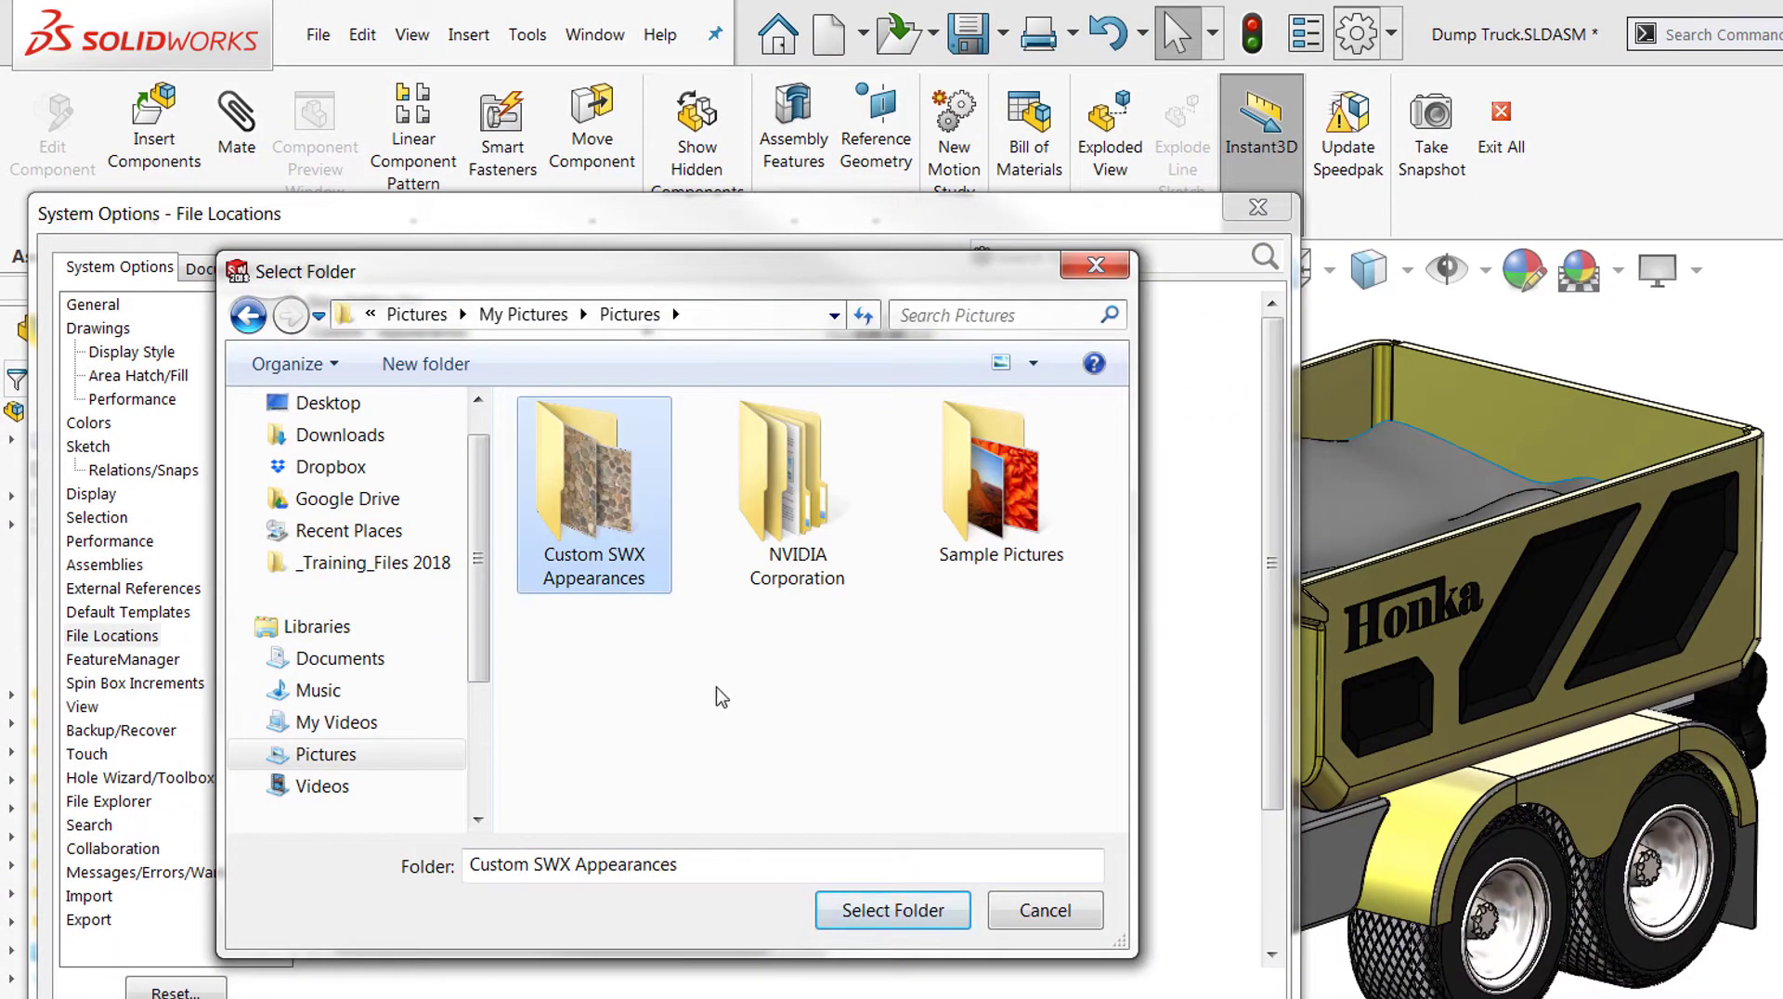
{"action": "left_click", "coordinate": [847, 906]}
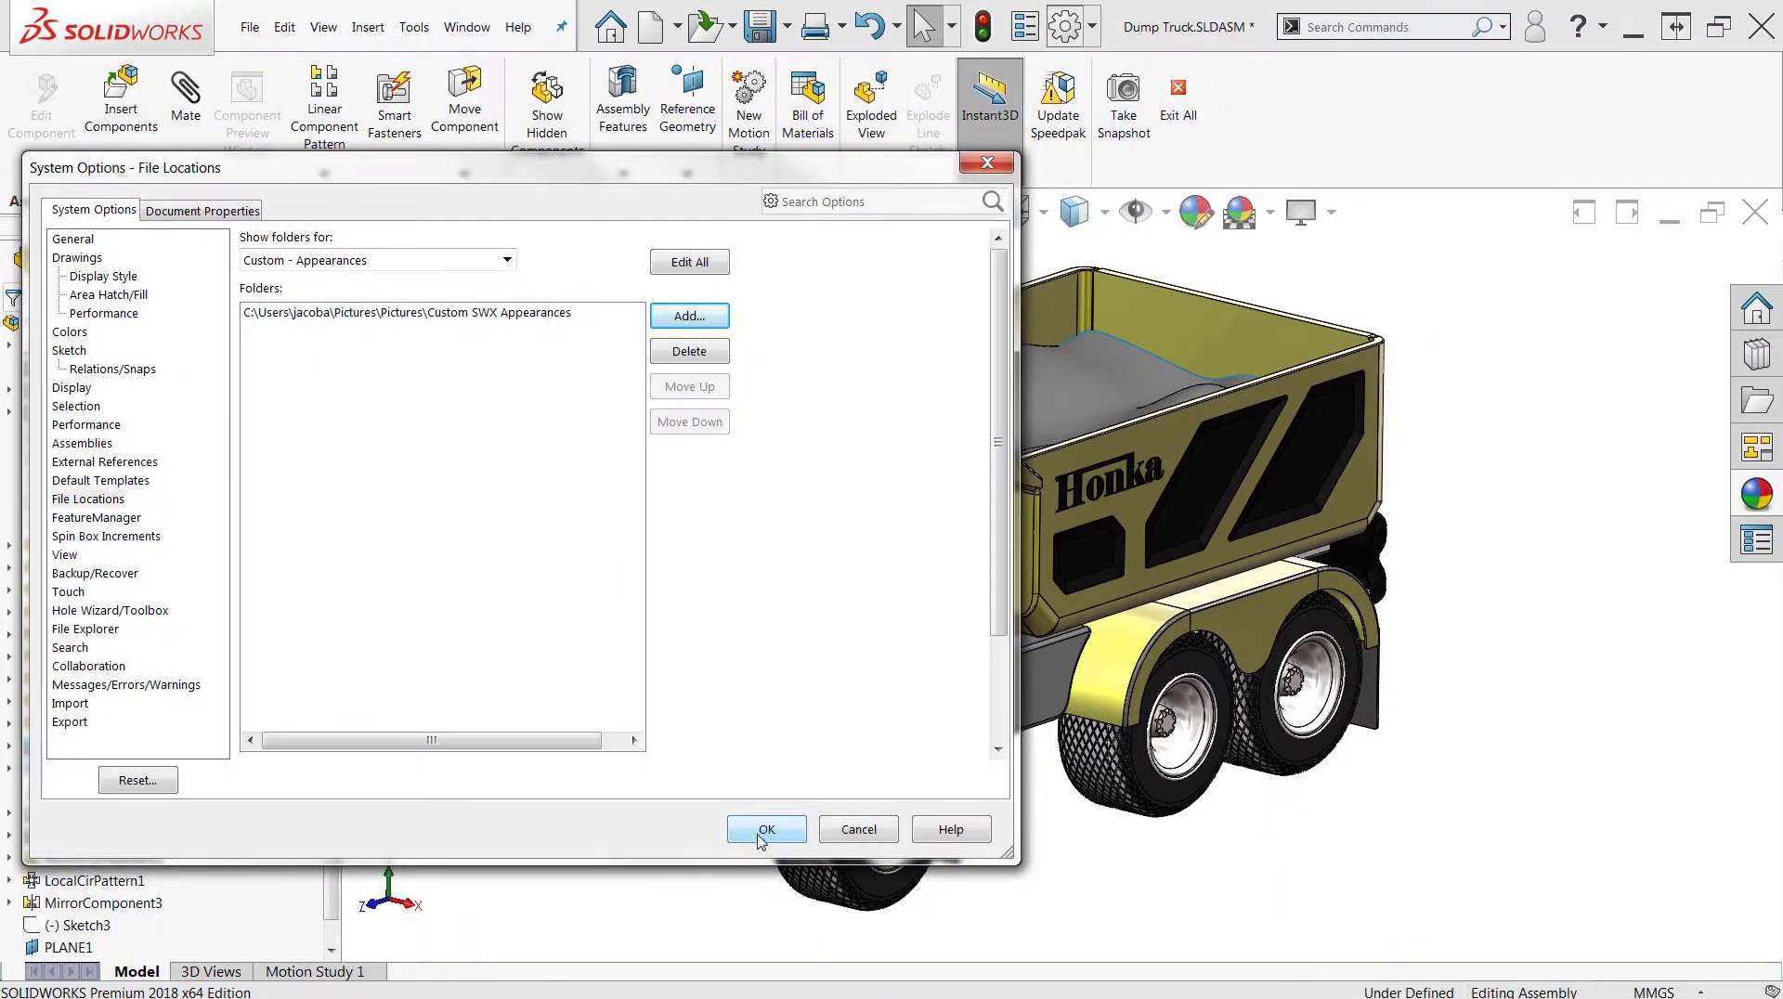
{"action": "left_click", "coordinate": [765, 829]}
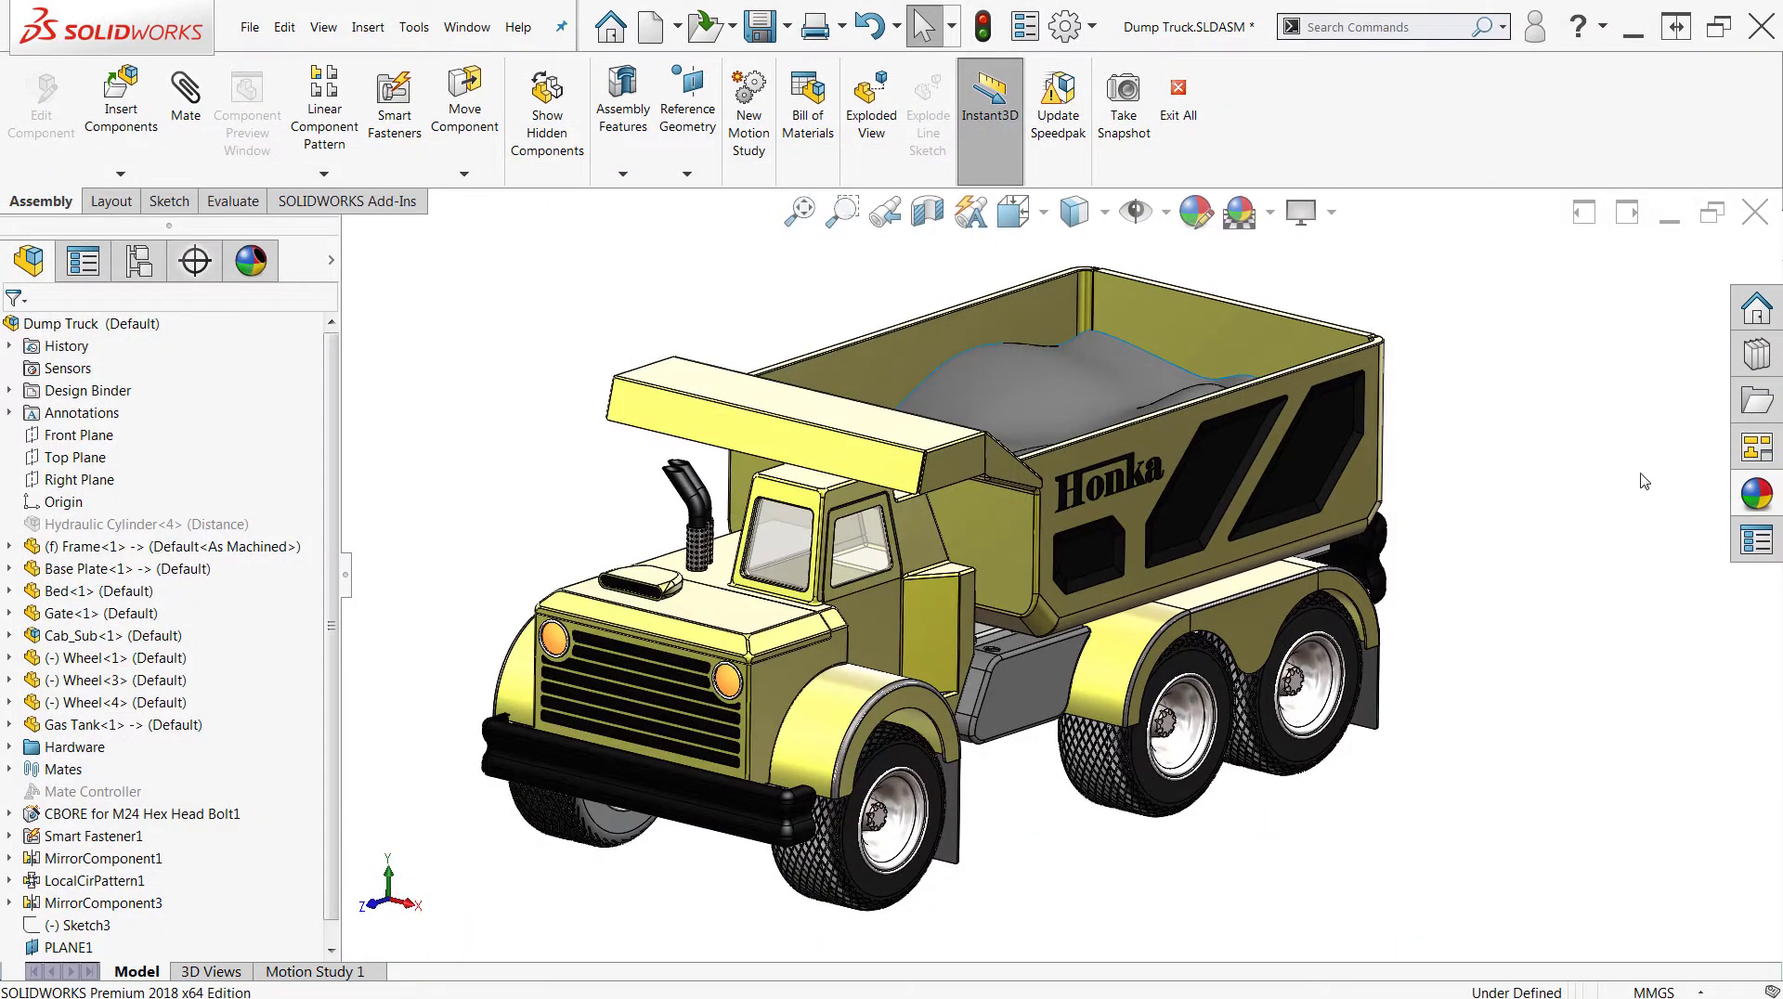
- Apply the Gravel Seamless appearance from the Custom SWX Appearances folder to the load surface in the truck bed
{"action": "left_click", "coordinate": [1752, 500]}
{"action": "left_click", "coordinate": [1437, 279]}
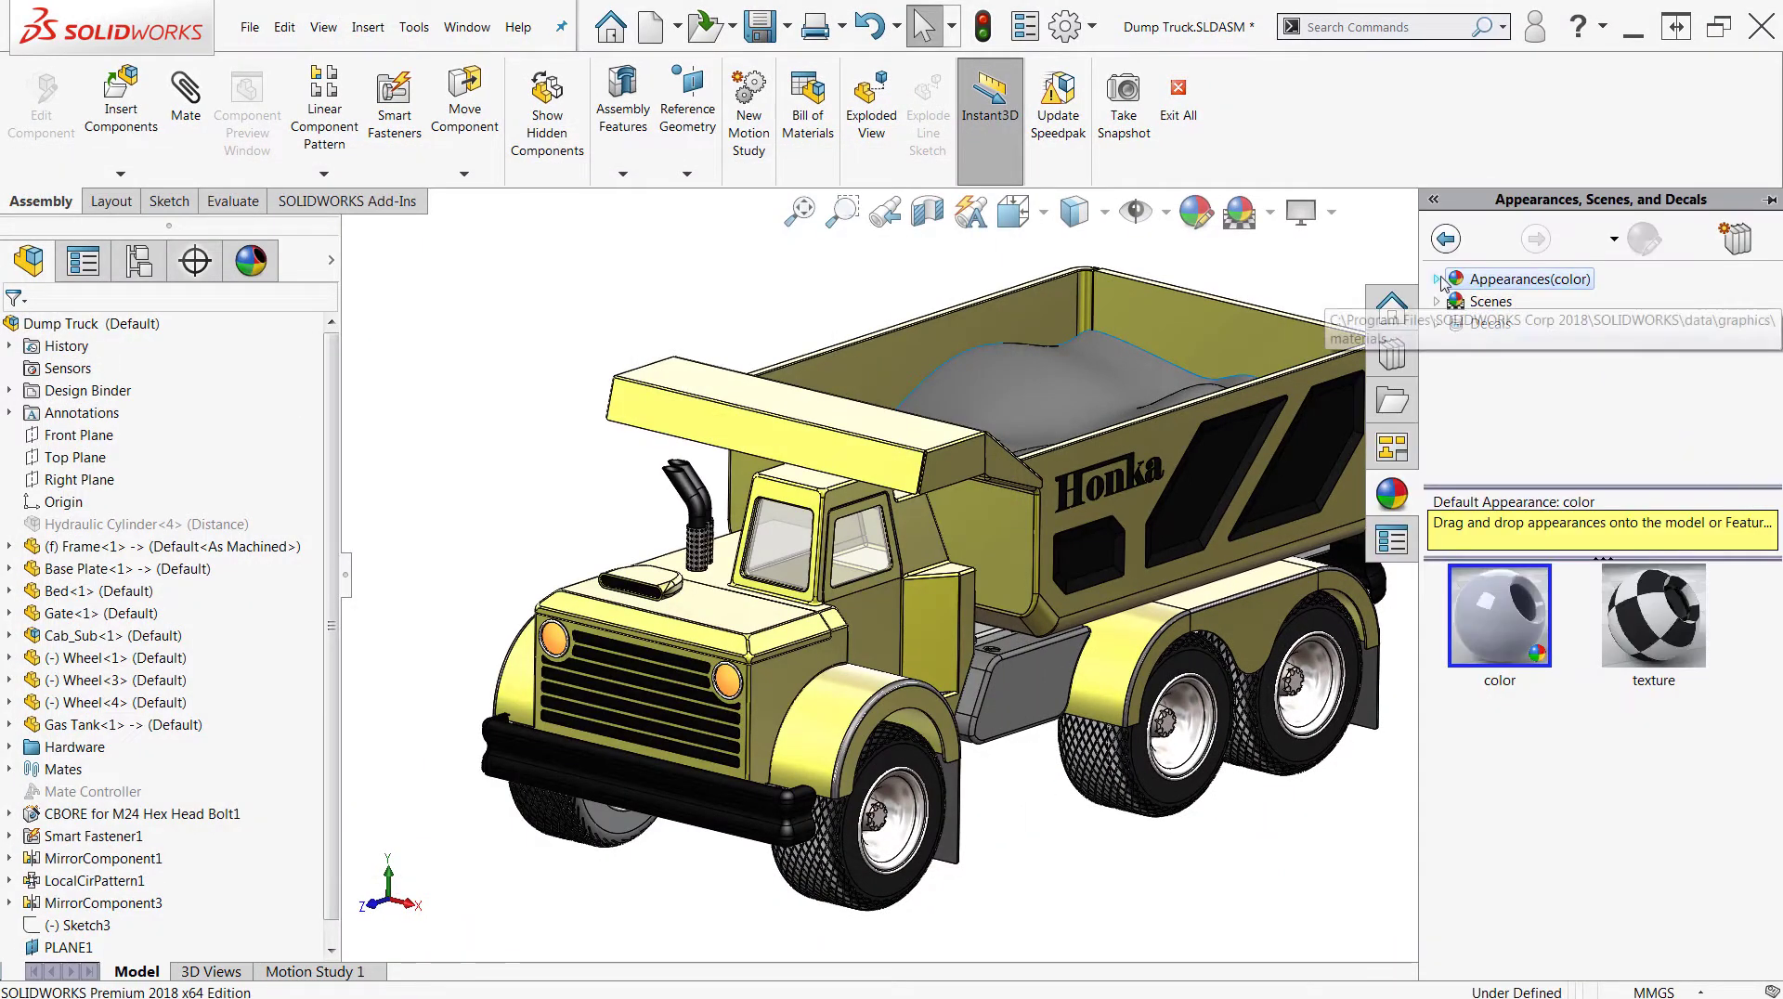
{"action": "scroll", "coordinate": [1514, 334], "scroll_direction": "down", "scroll_amount": 3}
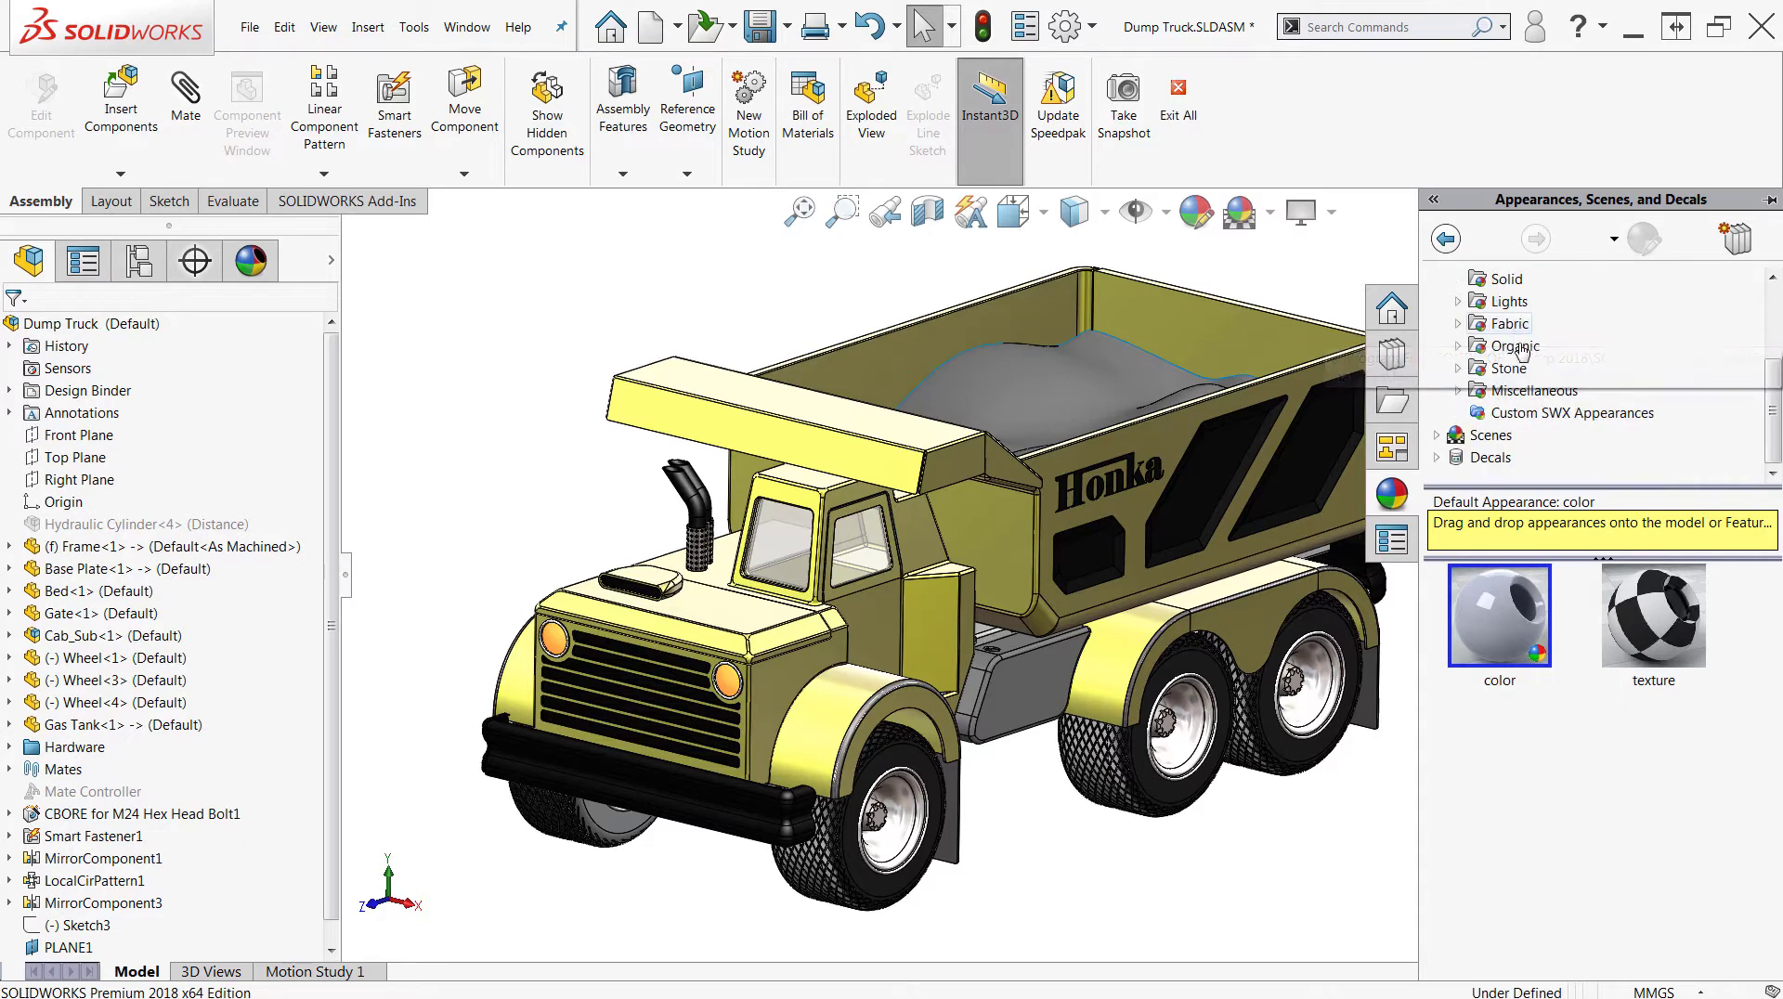
{"action": "left_click", "coordinate": [1528, 418]}
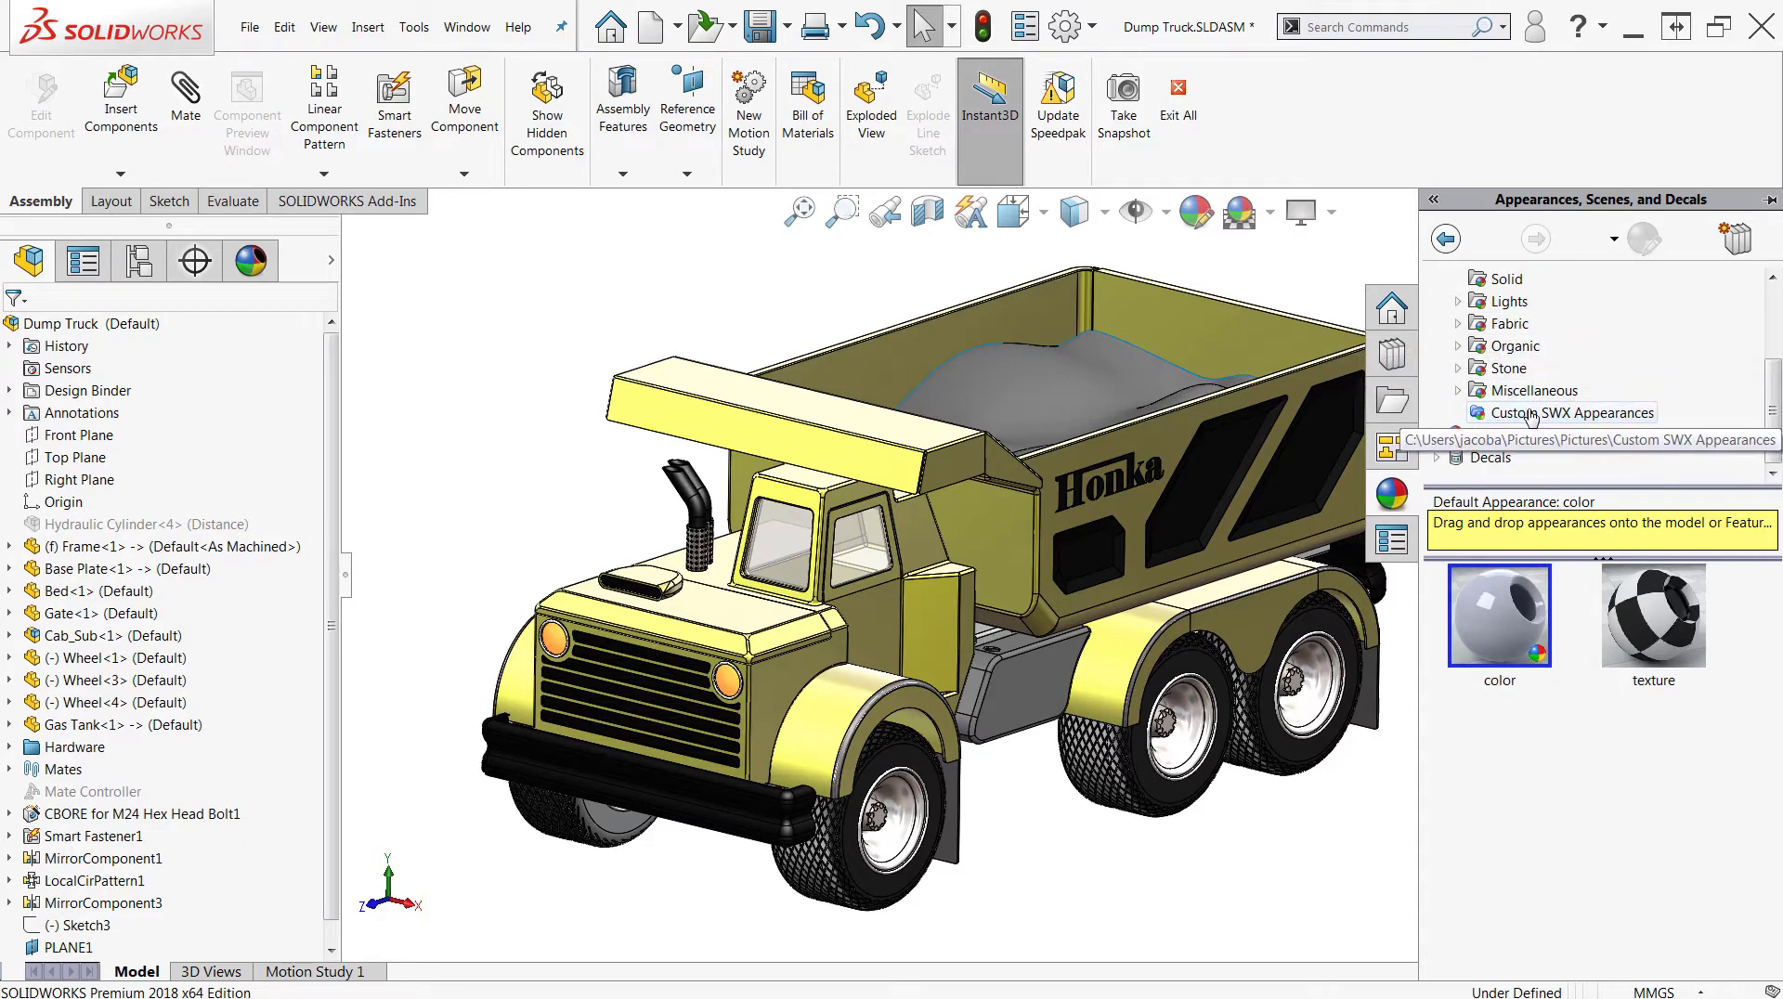
{"action": "scroll", "coordinate": [1289, 402], "scroll_direction": "down", "scroll_amount": 5}
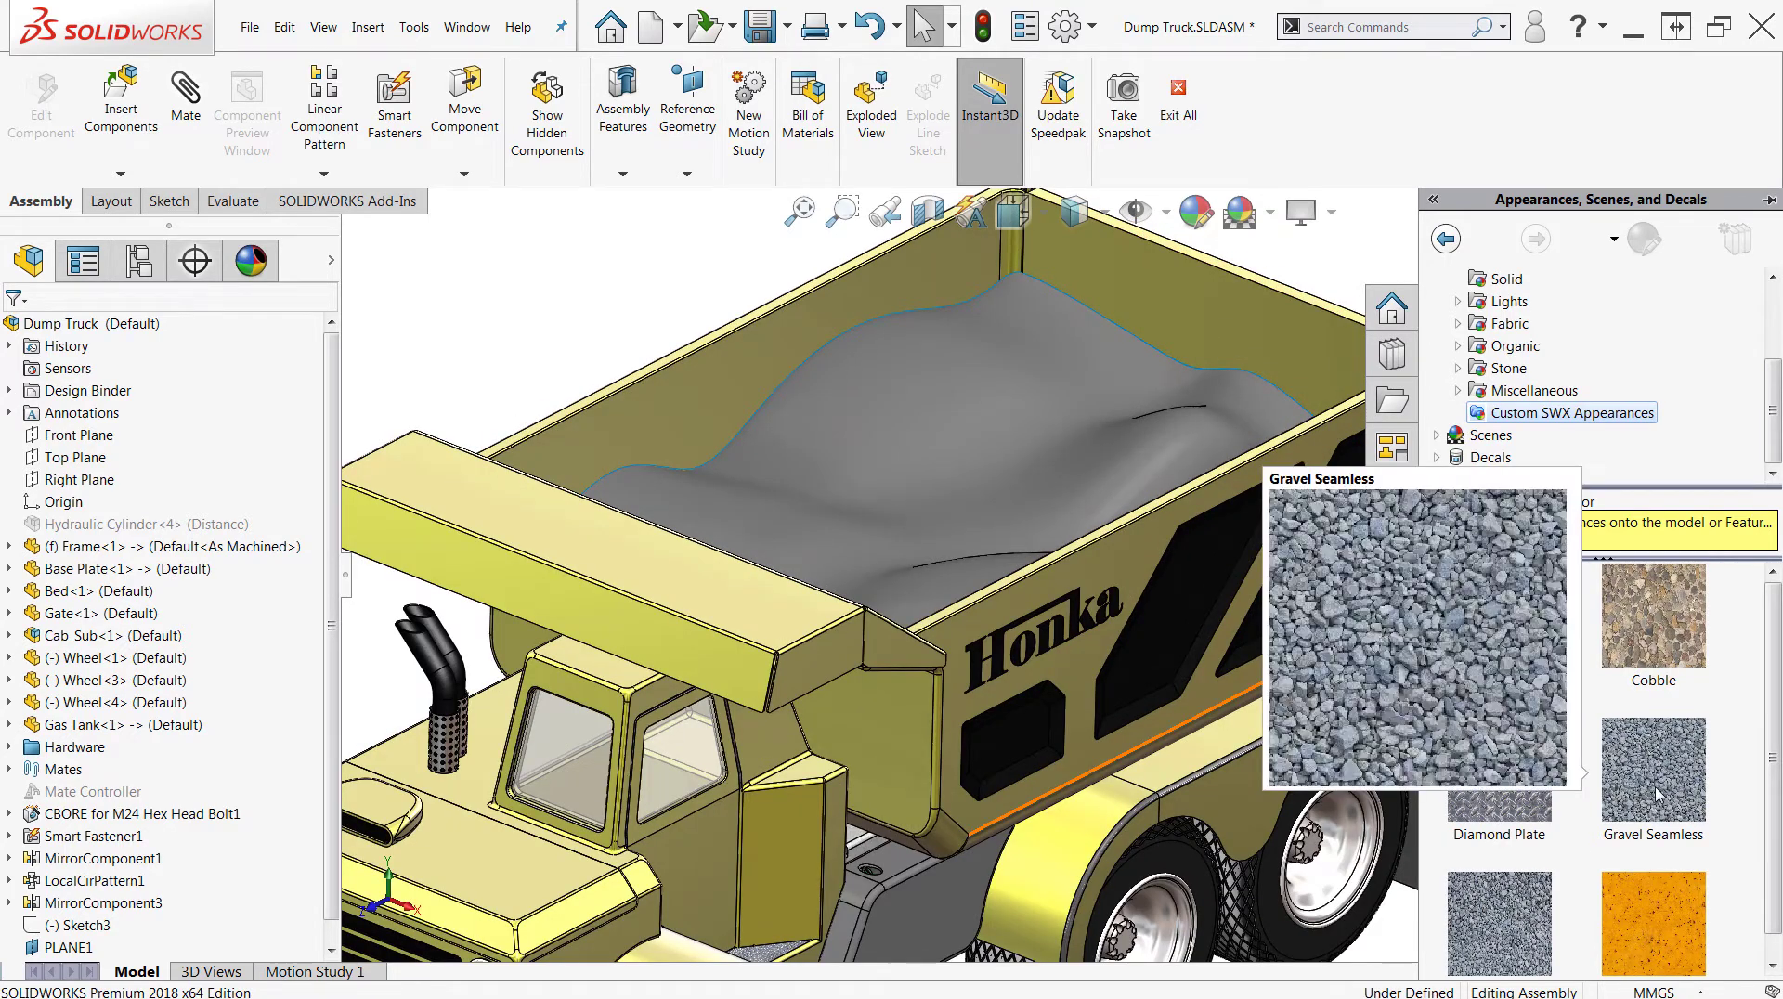
{"action": "left_click_drag", "start_coordinate": [1659, 796], "coordinate": [957, 425]}
{"action": "left_click", "coordinate": [949, 414]}
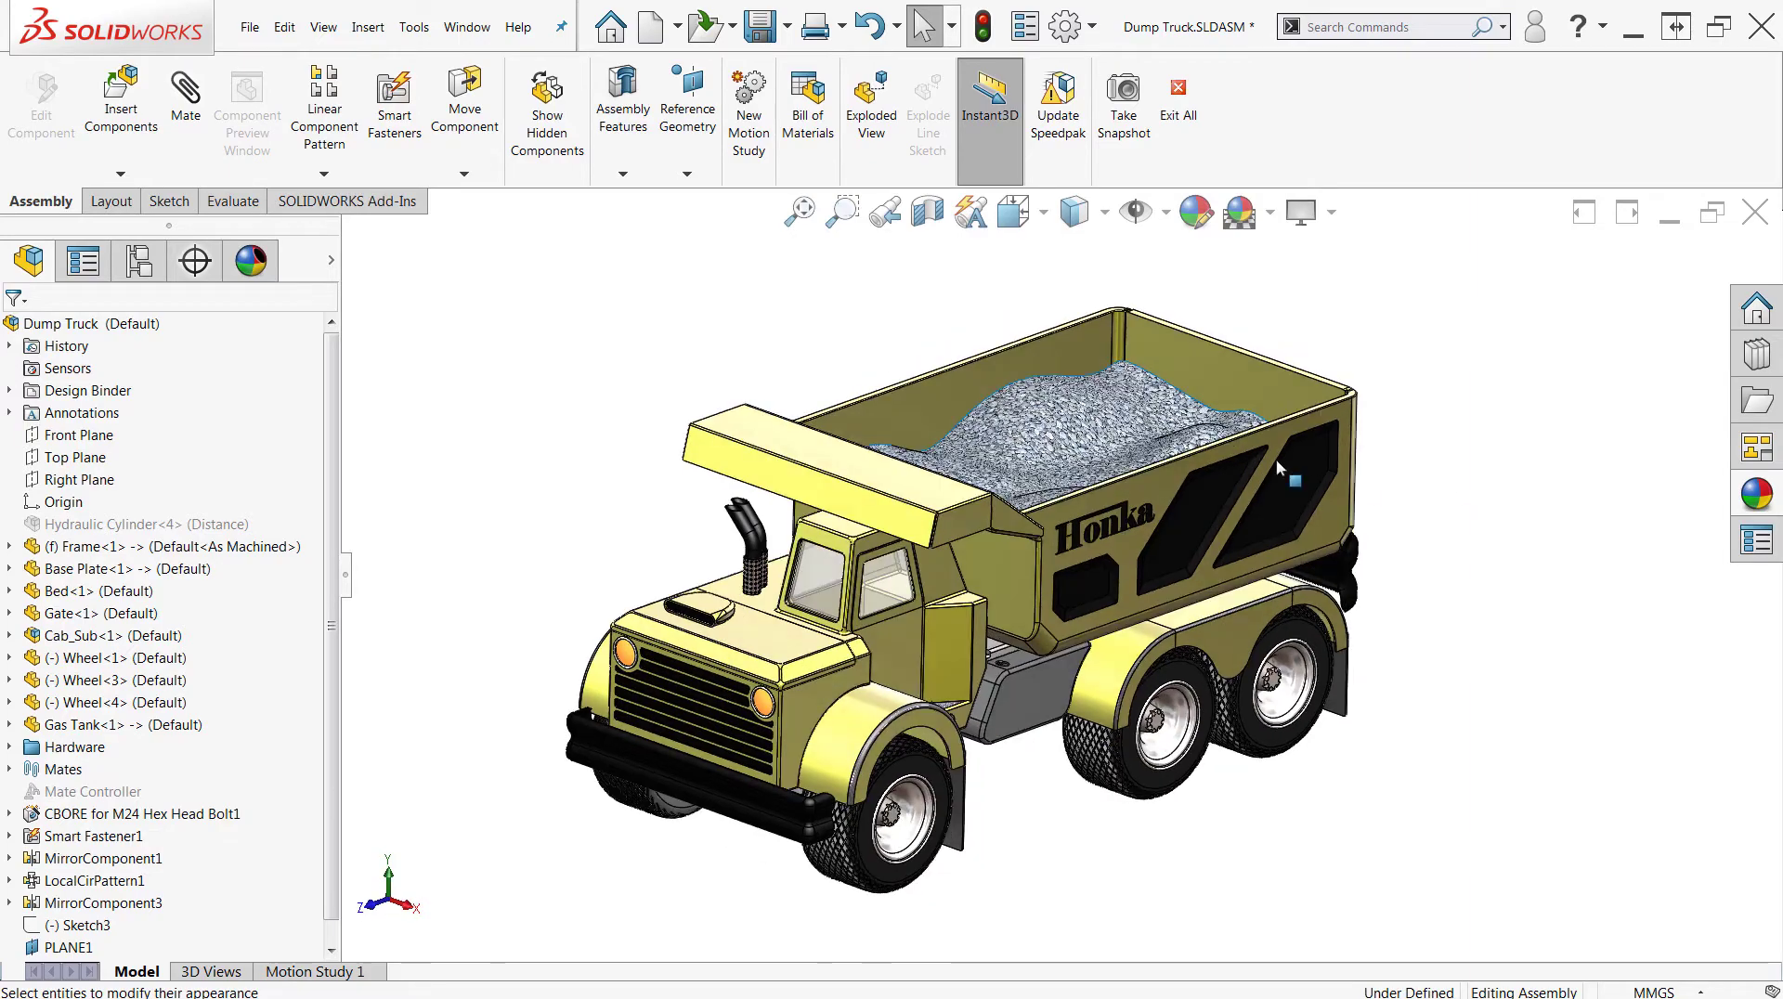
- Examine the gravel texture on the load surface up close and the bed from the truck's rear side
{"action": "scroll", "coordinate": [1096, 446], "scroll_direction": "down", "scroll_amount": 5}
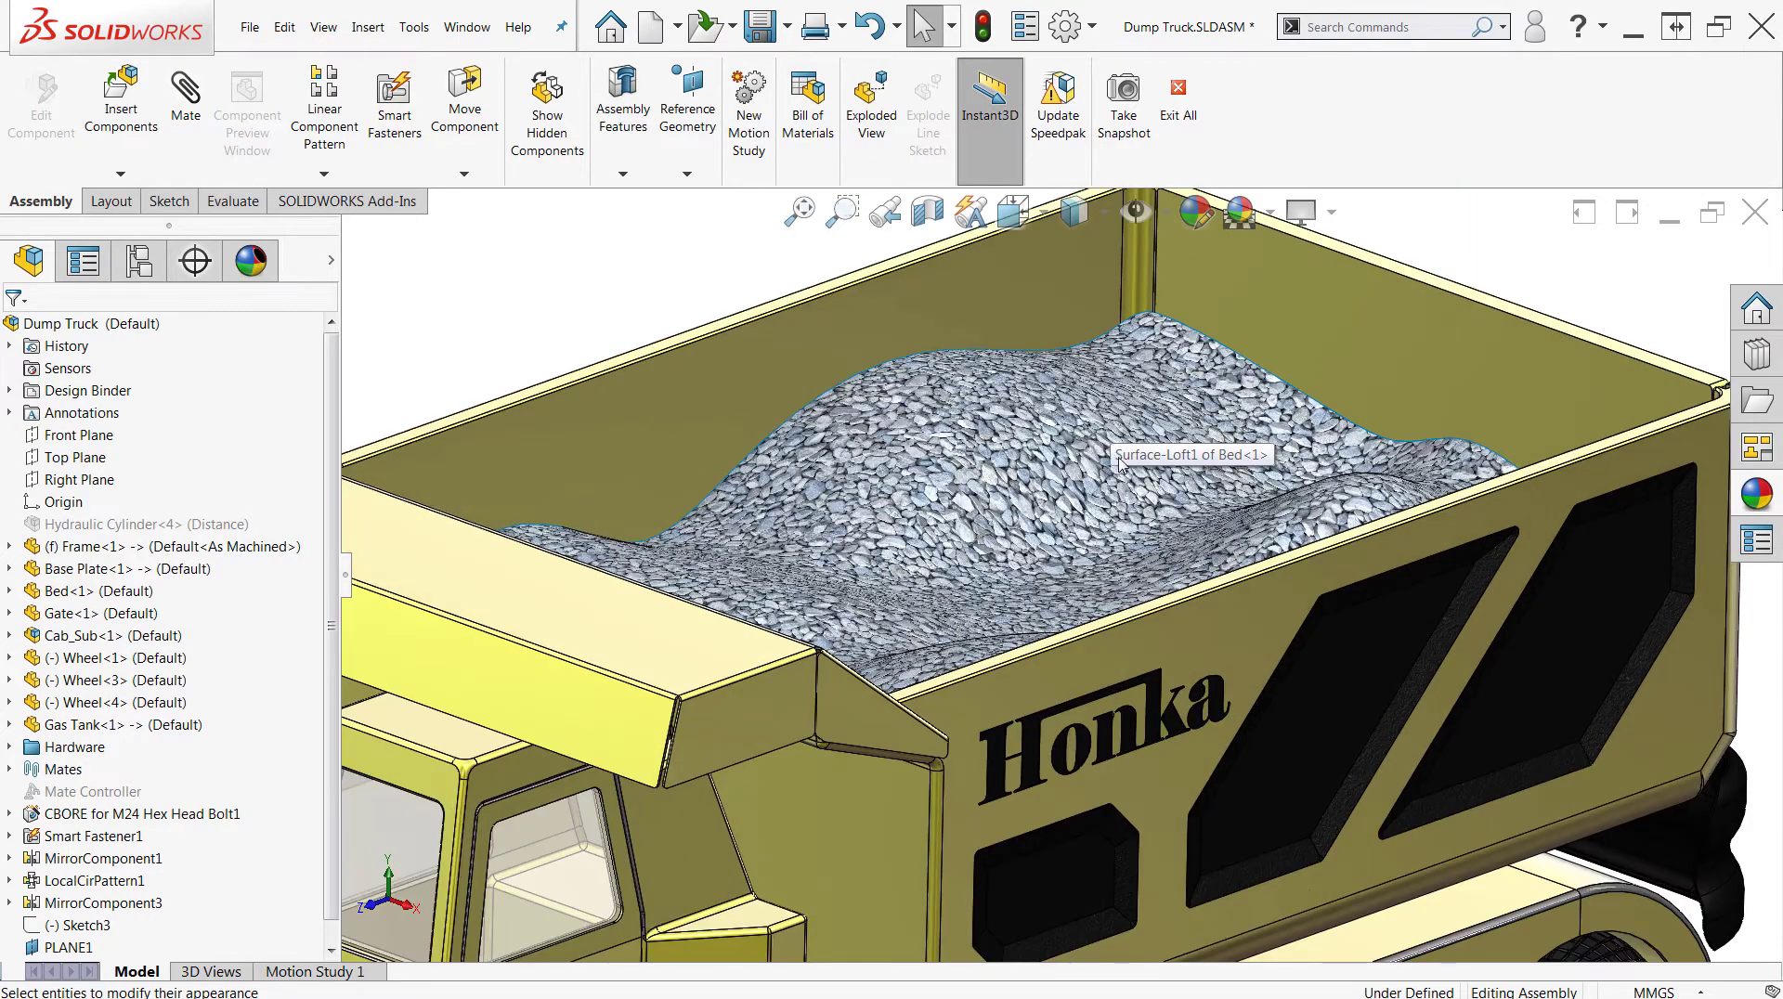
{"action": "middle_click_drag", "start_coordinate": [1110, 522], "coordinate": [1134, 570]}
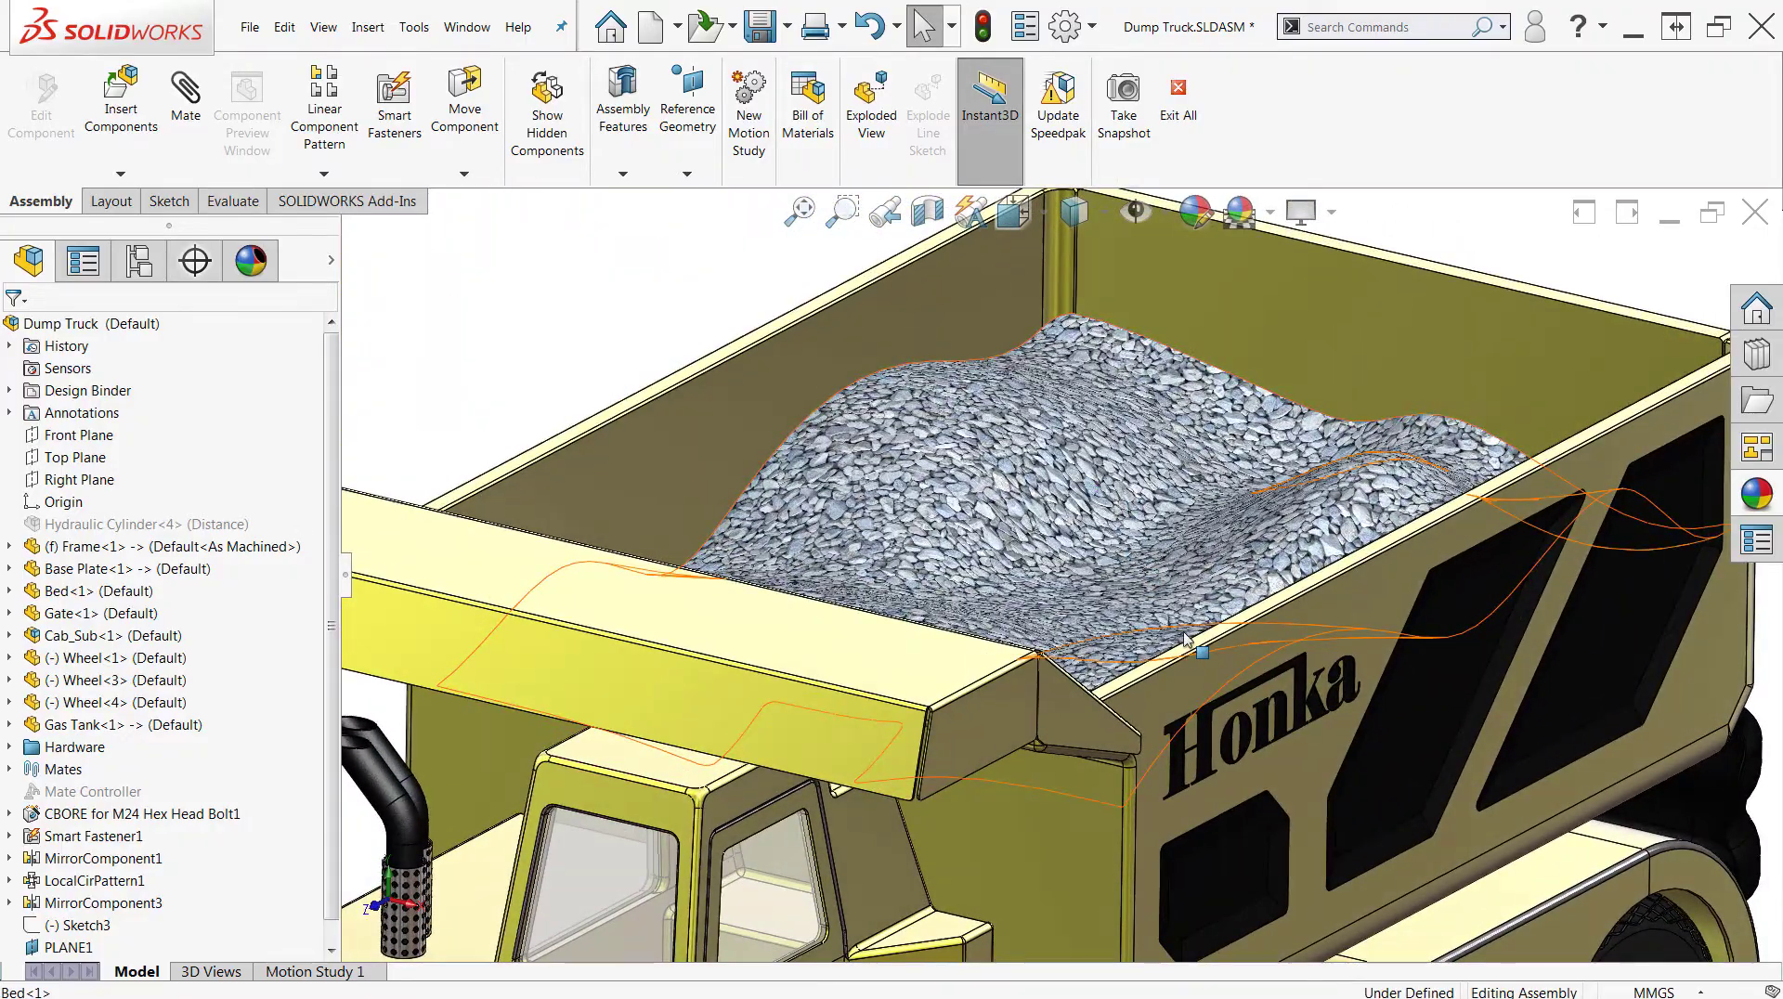
{"action": "key", "text": "f"}
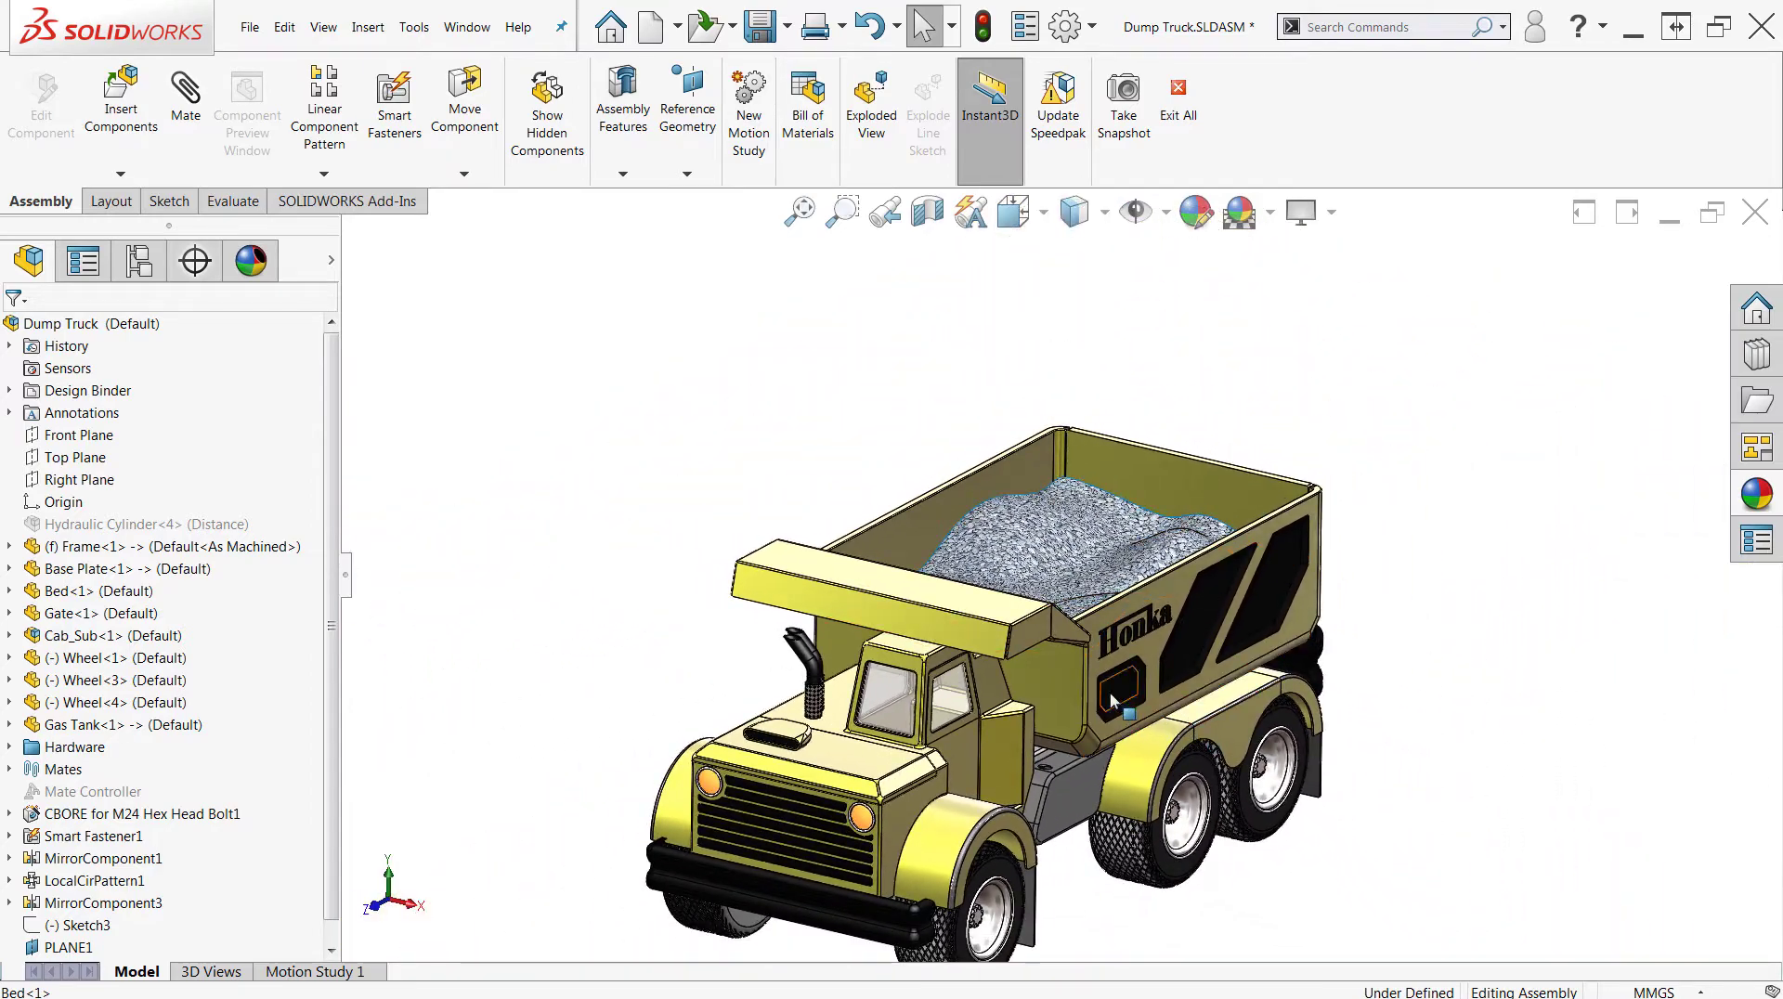
{"action": "left_click_drag", "start_coordinate": [1085, 699], "coordinate": [1070, 641]}
{"action": "left_click_drag", "start_coordinate": [1070, 641], "coordinate": [1077, 706]}
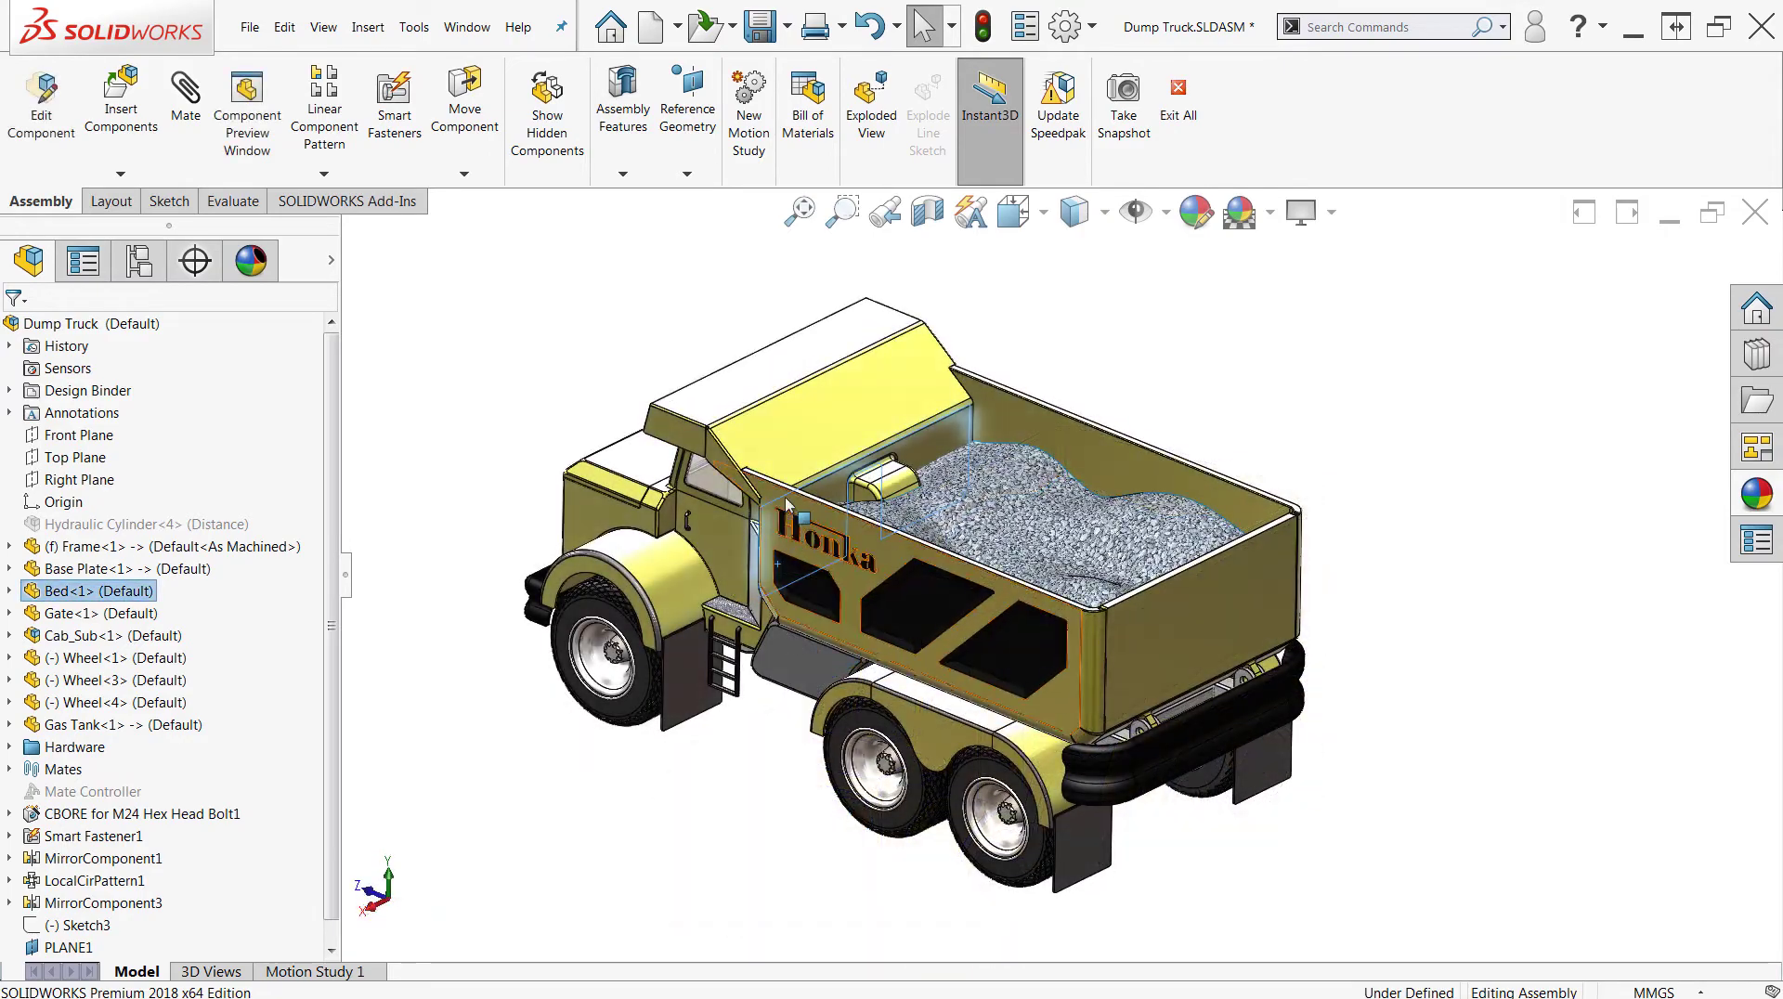
{"action": "left_click_drag", "start_coordinate": [786, 504], "coordinate": [869, 557]}
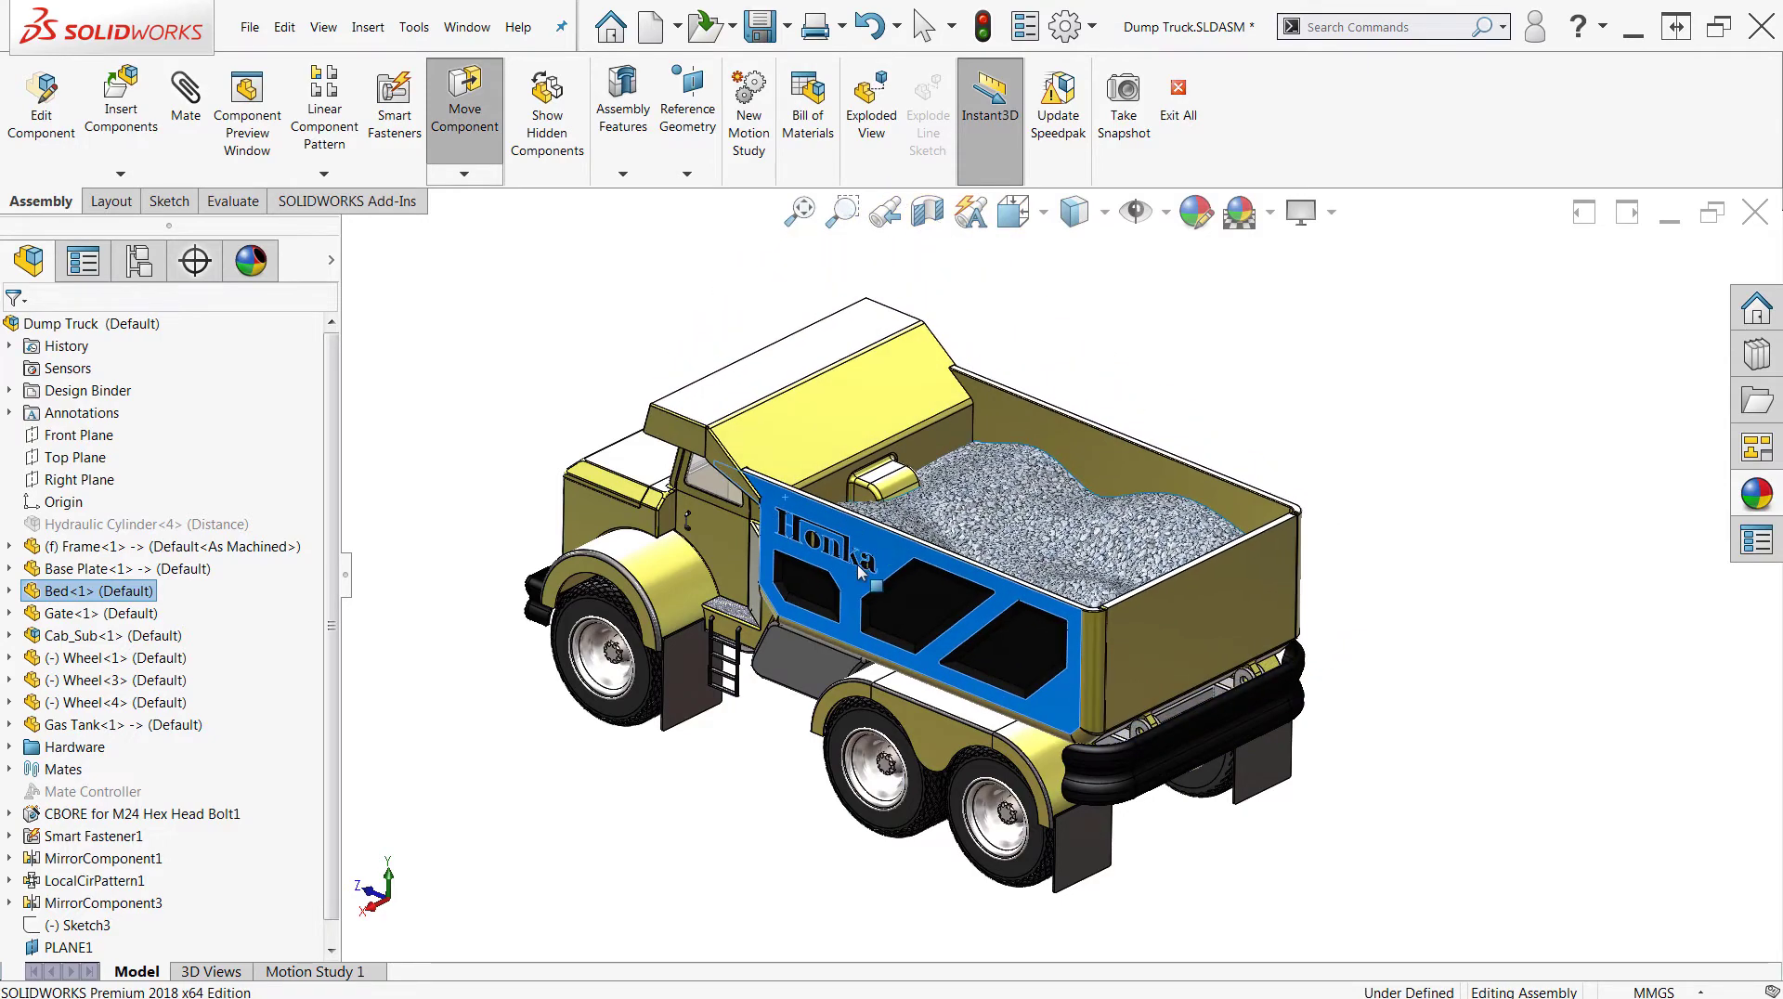
{"action": "left_click", "coordinate": [1358, 472]}
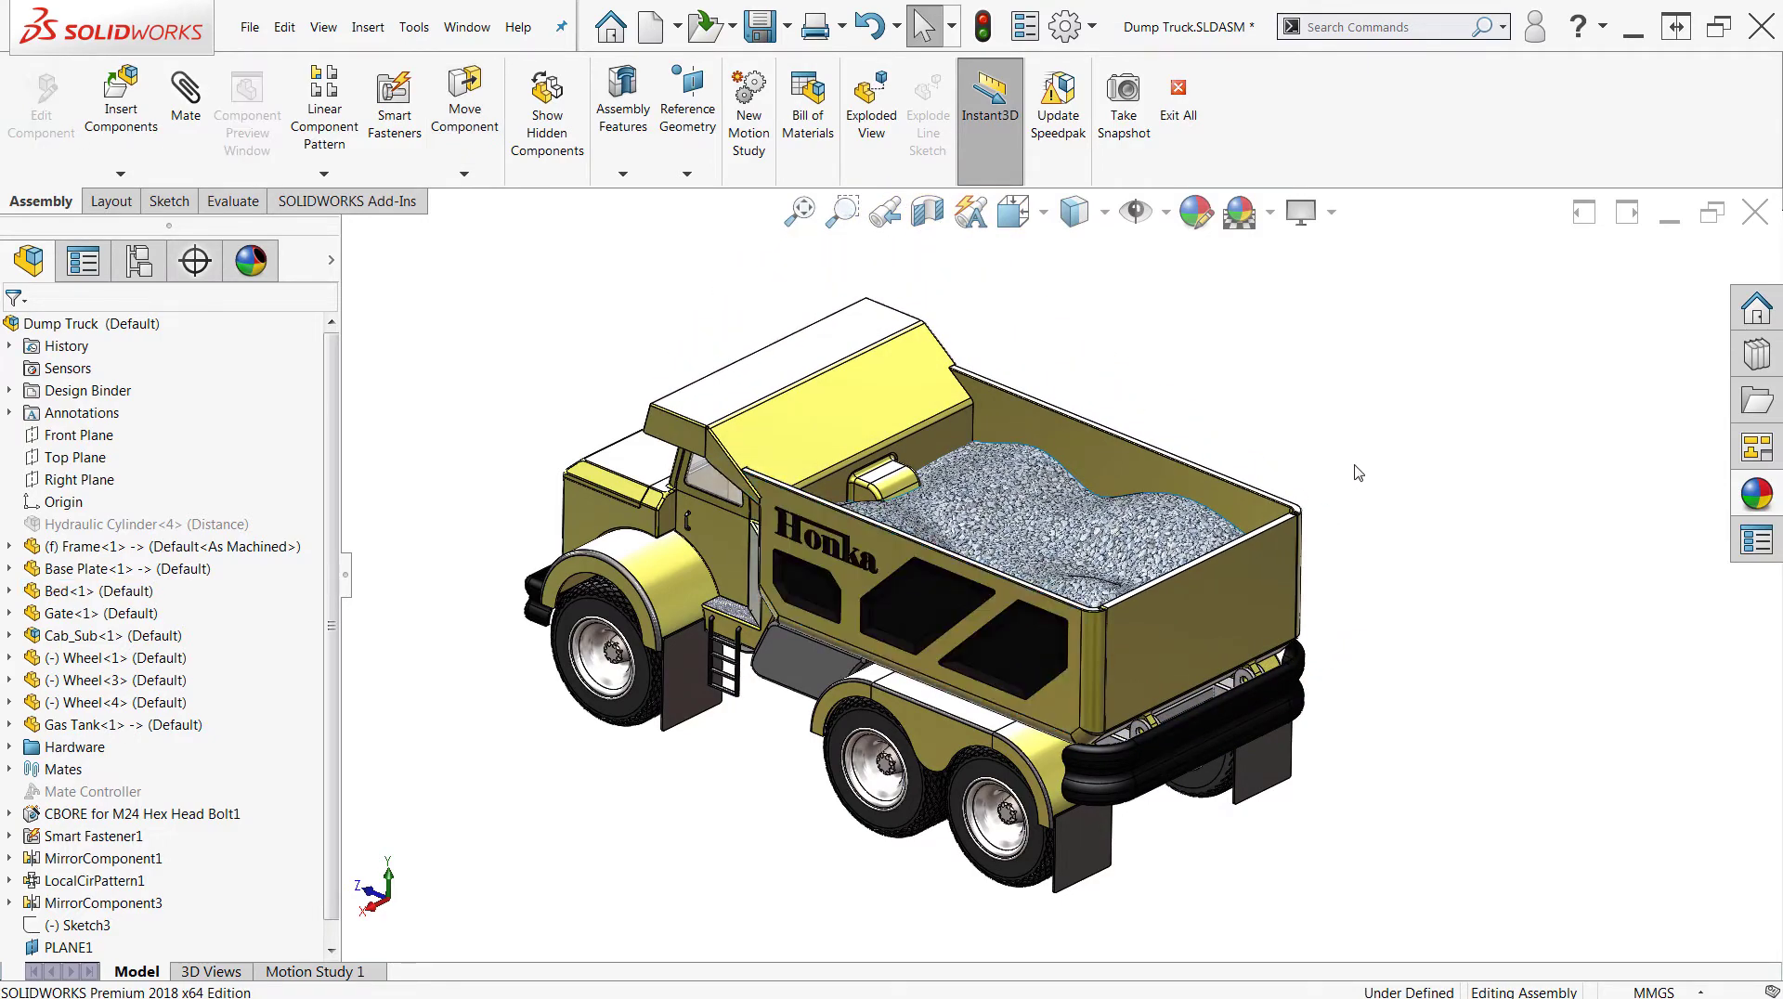